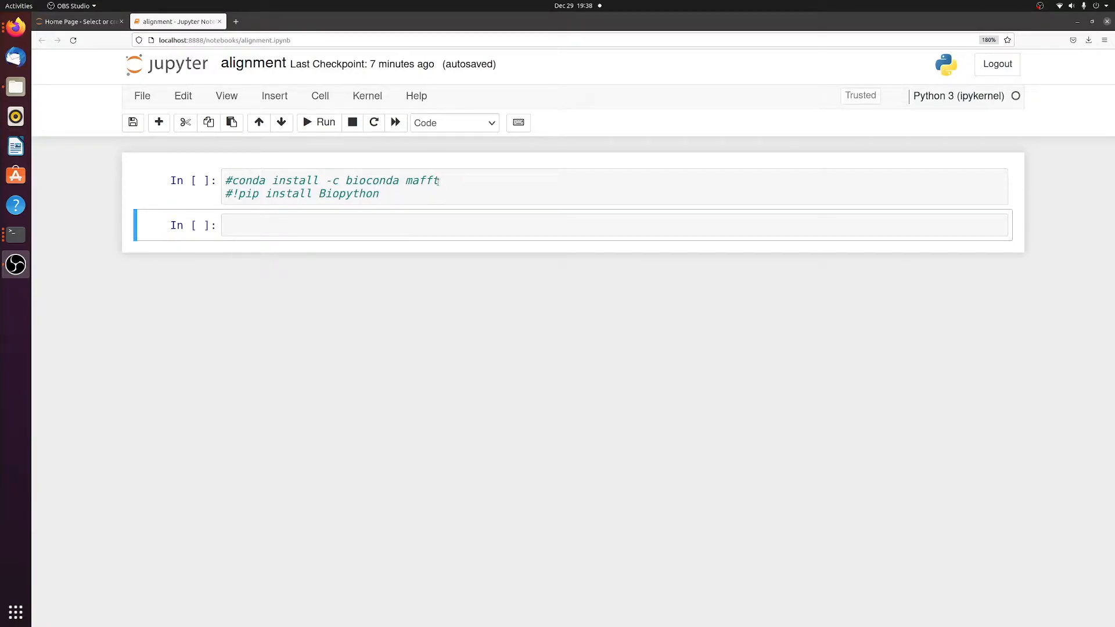
Step: Write and run a cell importing SeqIO from Bio, subprocess, and StringIO from io
double_click(433, 181)
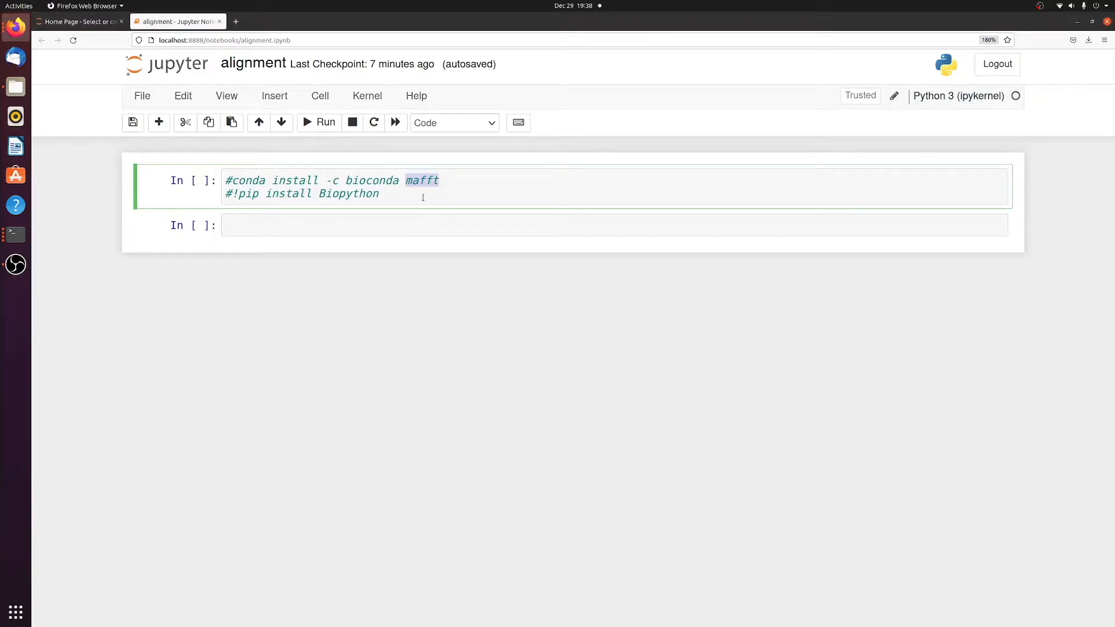
left_click(423, 197)
double_click(358, 193)
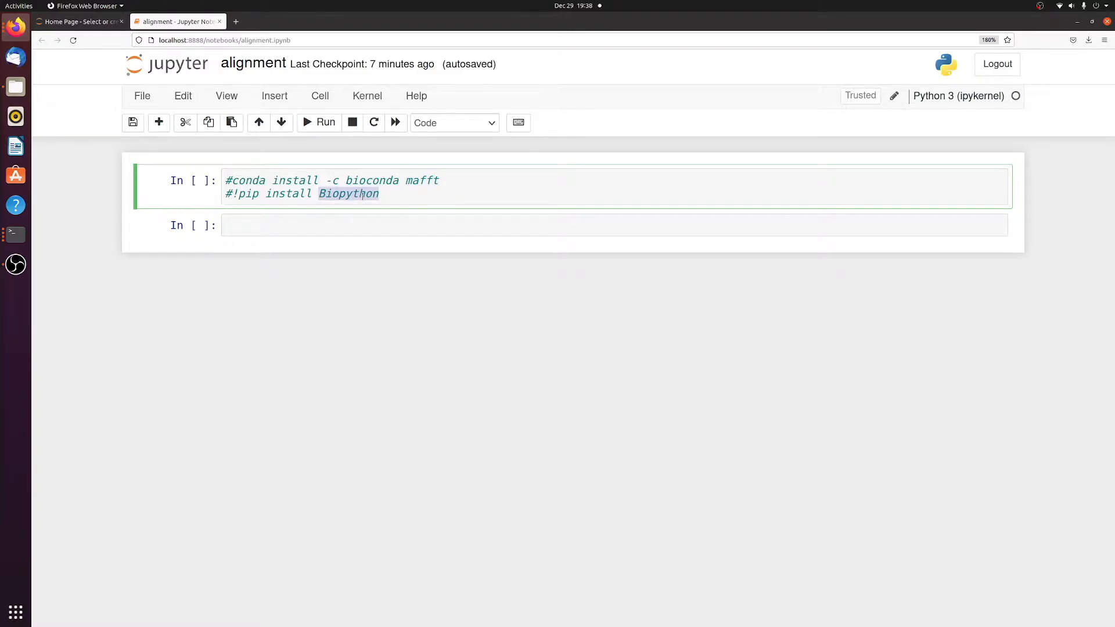
left_click(362, 226)
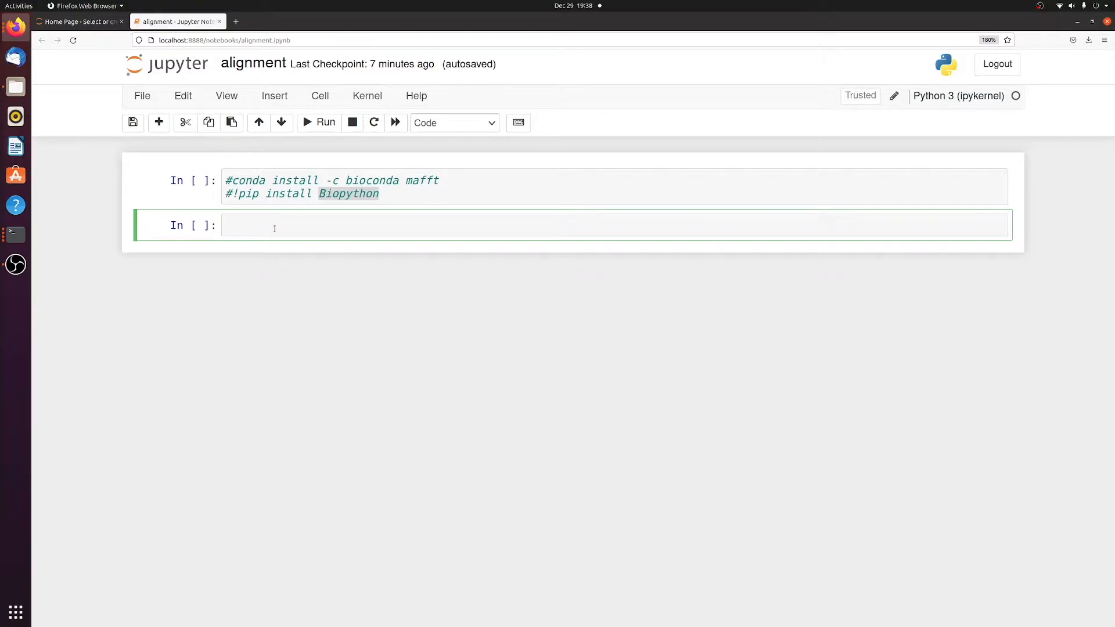
type("from Bio ")
type("import Se")
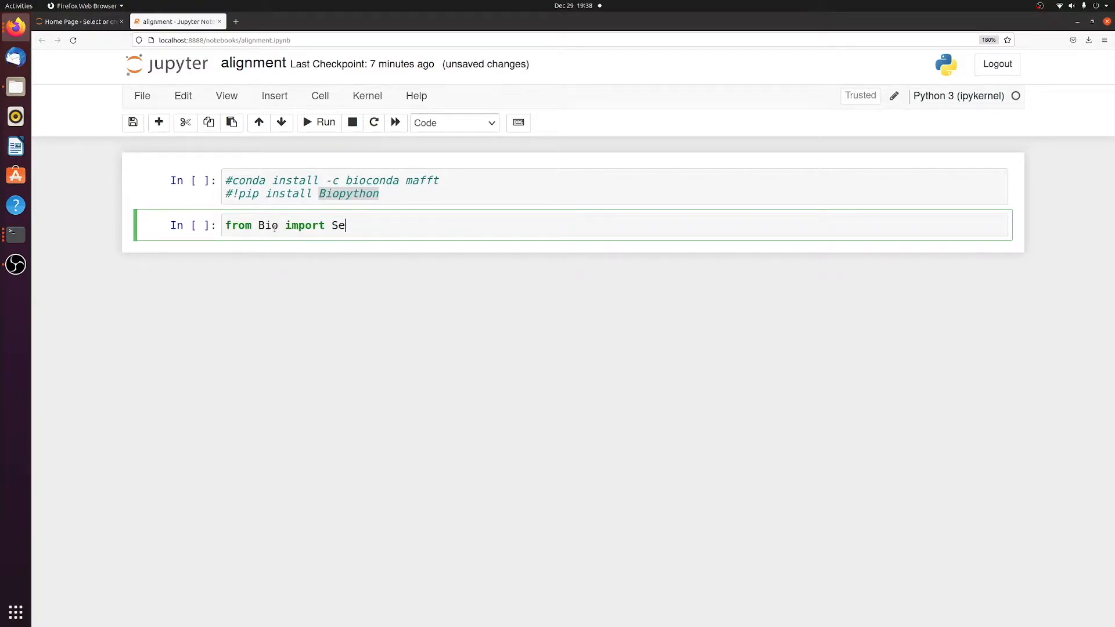
type("qIO")
key("Return")
type("im")
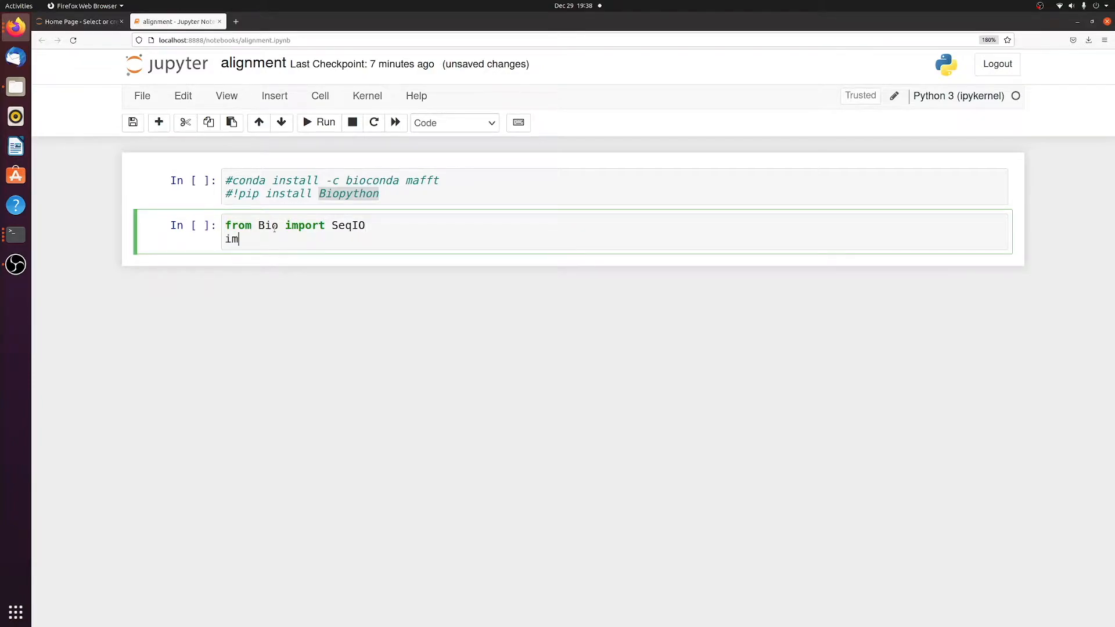
type("port subpro")
type("cess")
key("Return")
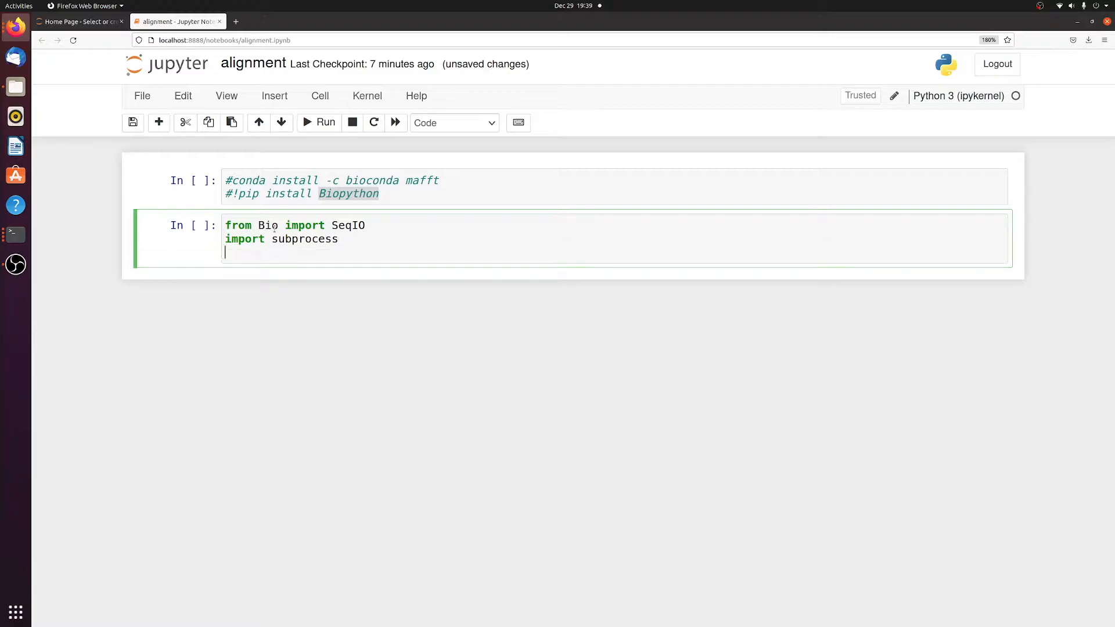
type("from ")
type("io import St")
type("ringIO")
key("shift+Return")
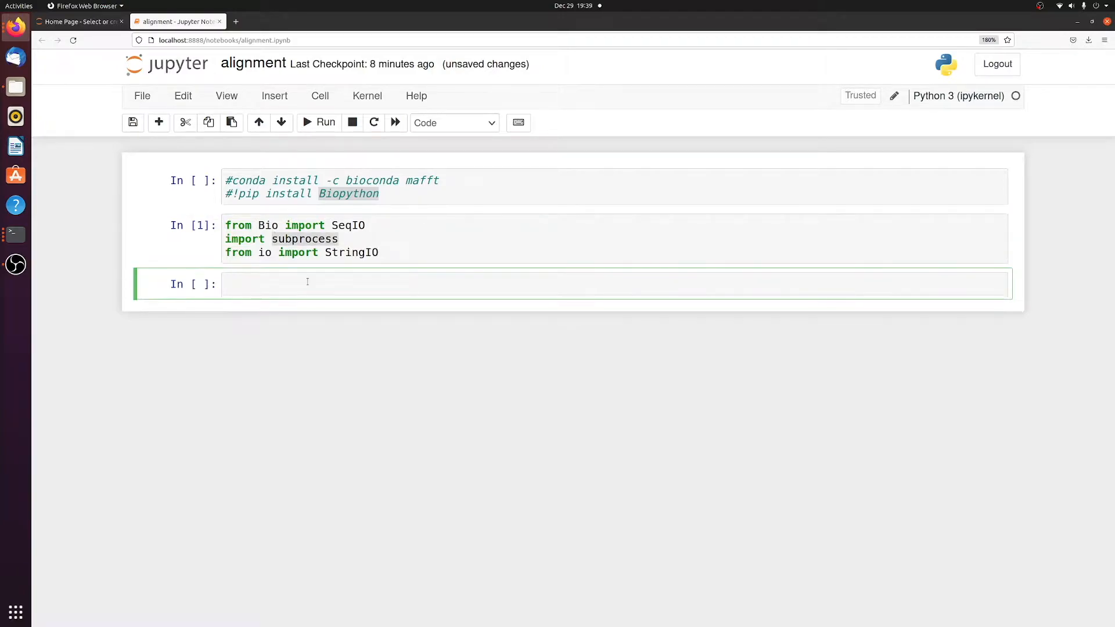
type("!ls")
Step: Run !ls, then load test_500_seqs.fasta into seqs with SeqIO.parse
key("shift+Return")
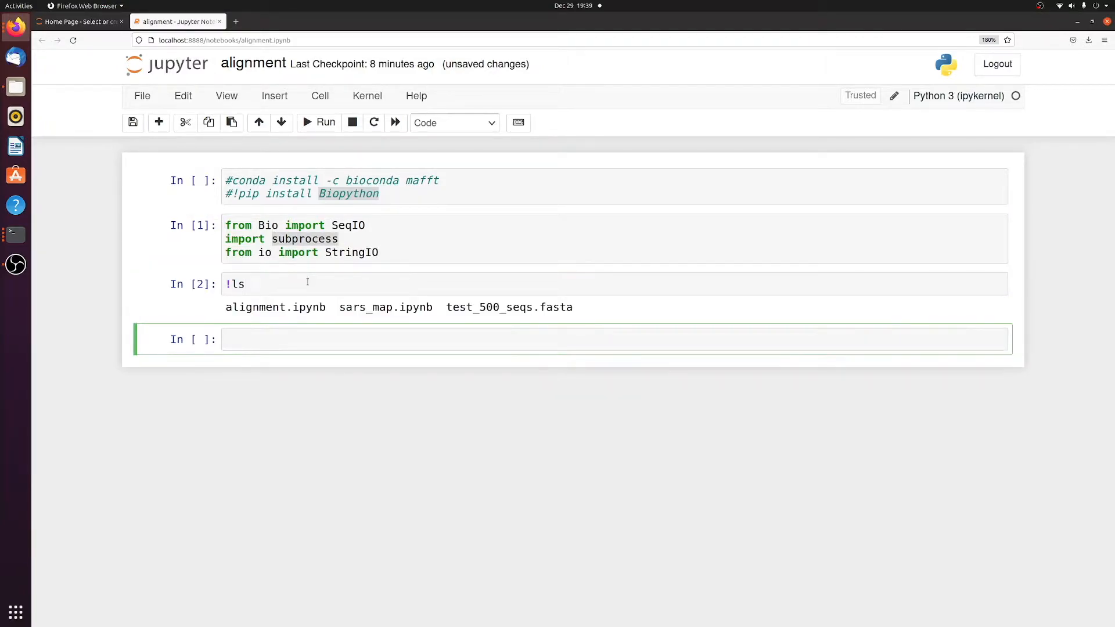
left_click_drag(448, 307, 573, 307)
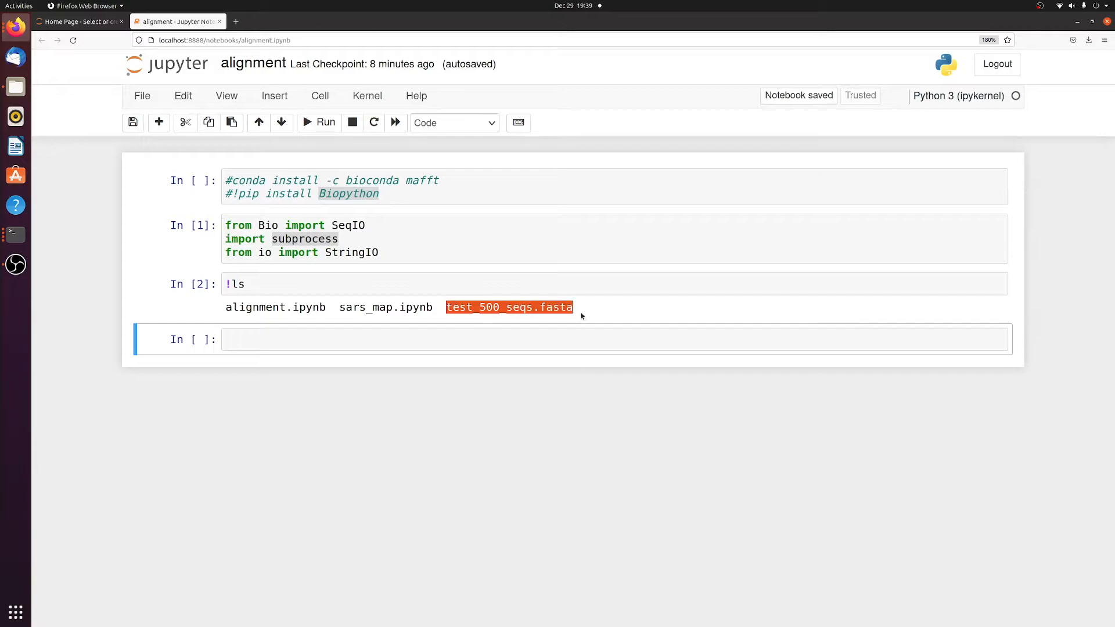
left_click(307, 340)
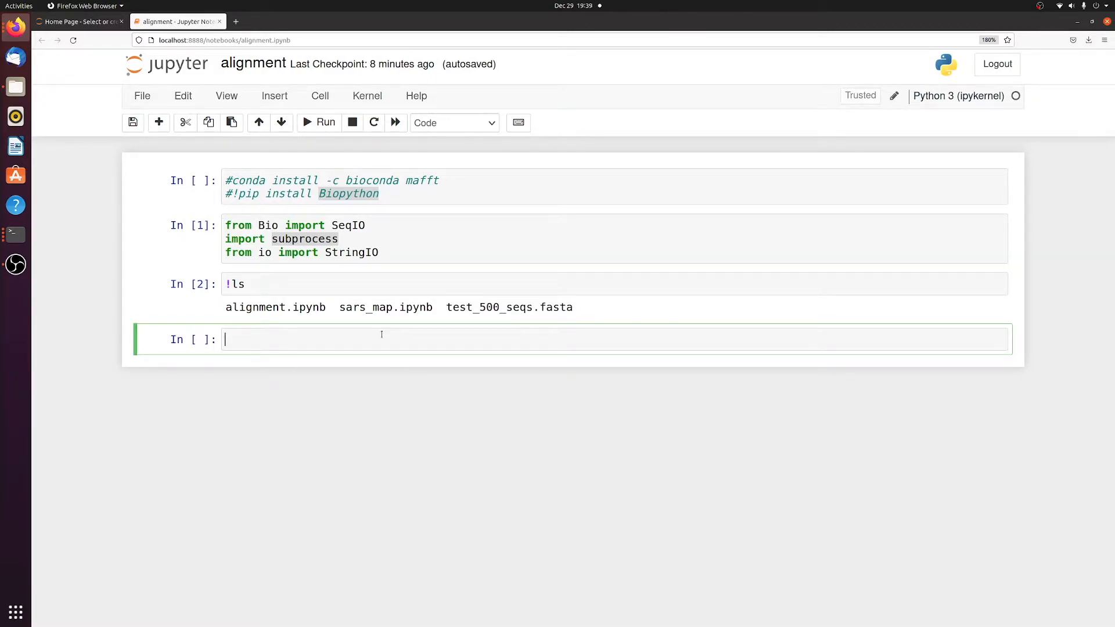
type("seq")
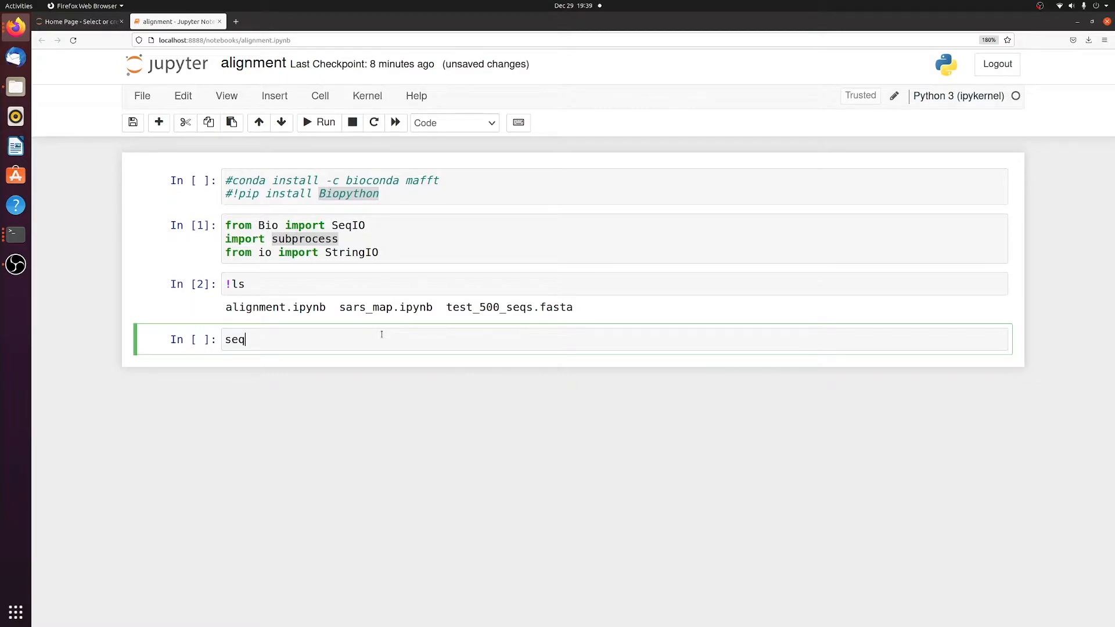
type("s = ")
type("list(Se")
type("qIO.pars")
type("e('test")
key("Tab")
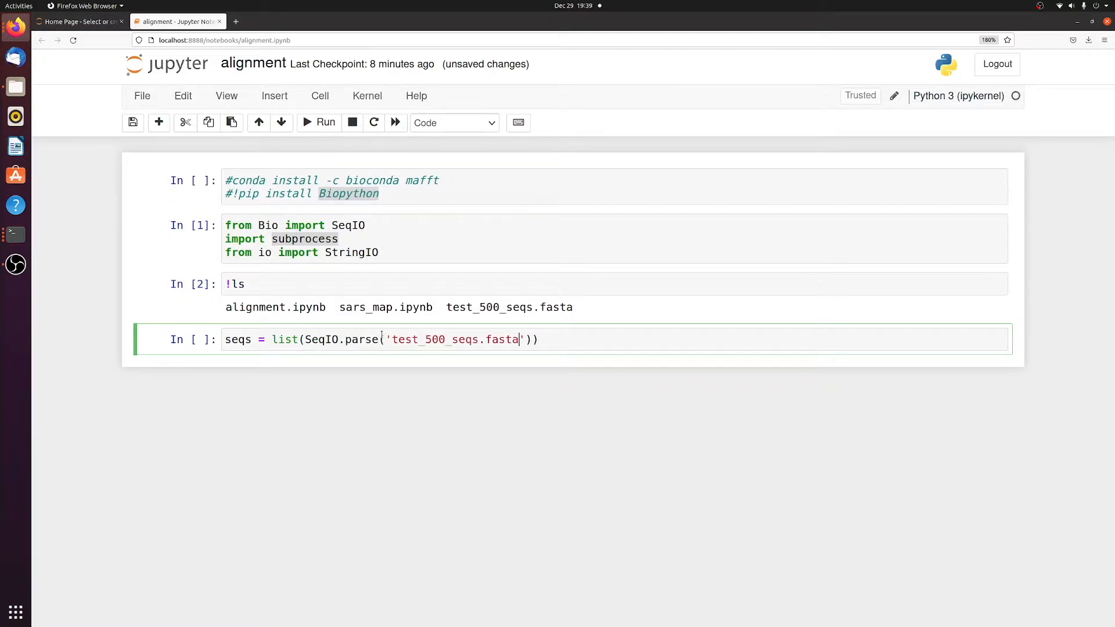
key("Right")
type(", 'fa")
type("sta")
key("shift+Return")
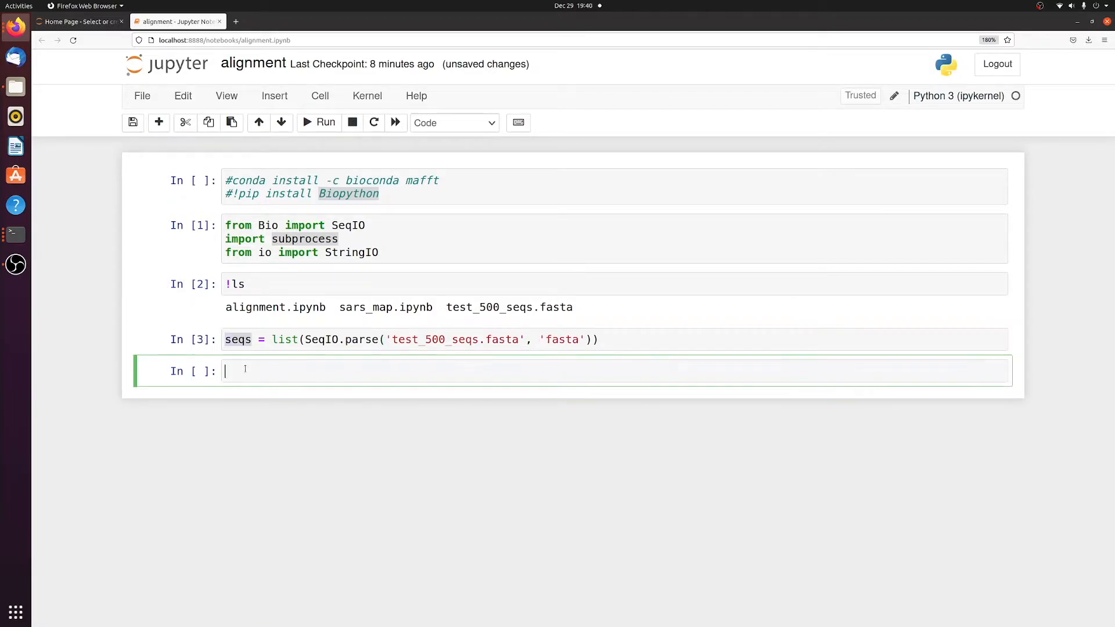
type("seqs")
Step: Display seqs, change it to len(seqs) showing 500, and add new empty cells below
key("shift+Return")
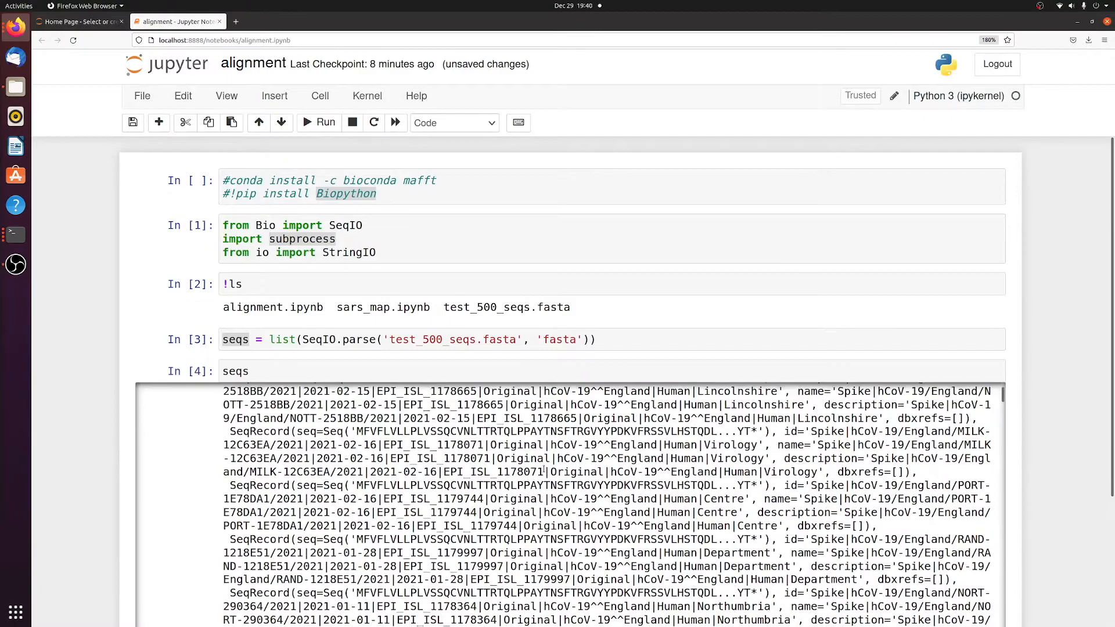
double_click(235, 371)
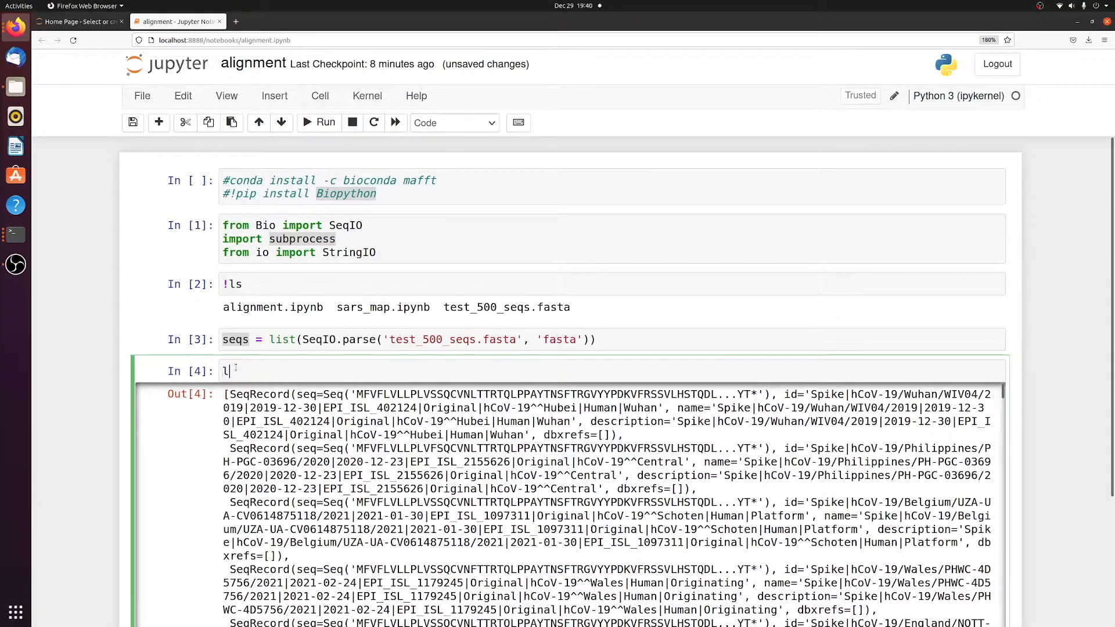
type("len(seqs)")
key("shift+Return")
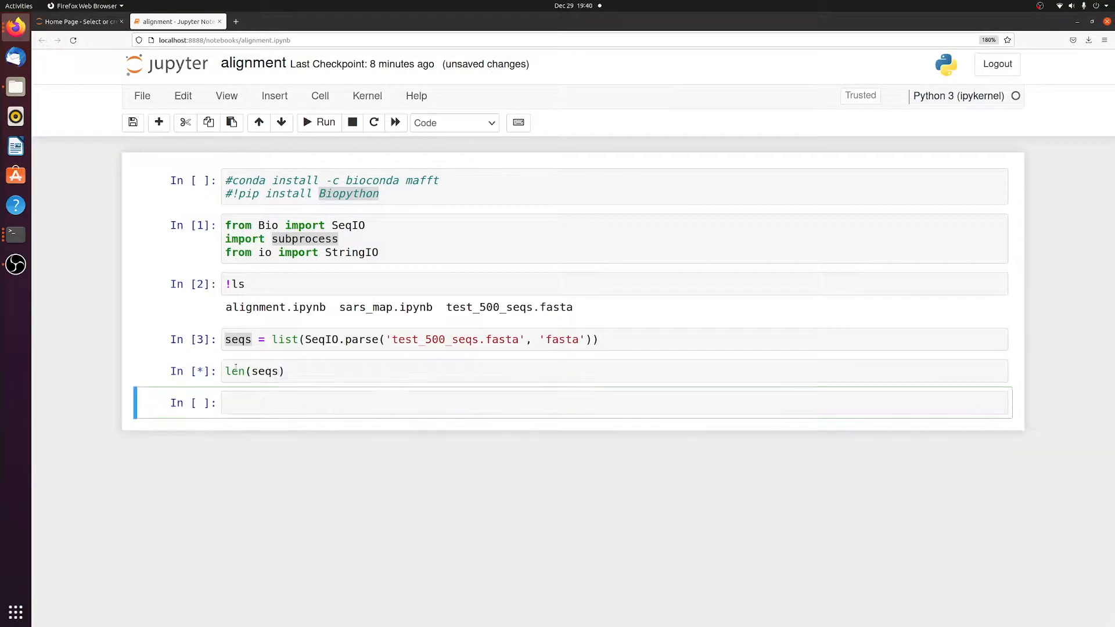
double_click(234, 394)
left_click(442, 426)
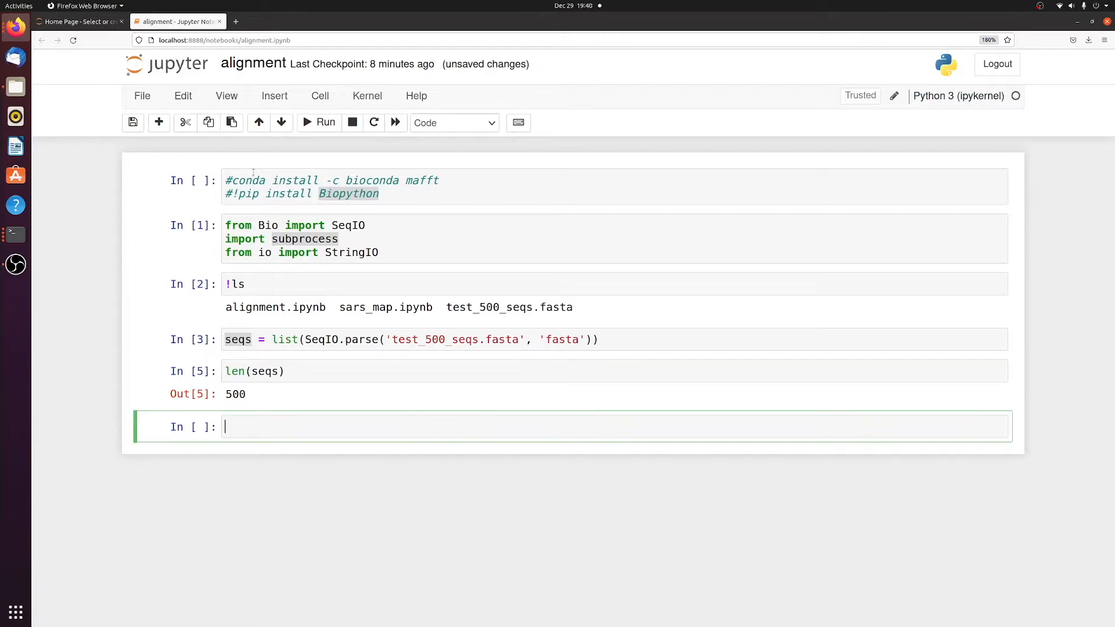
left_click(159, 122)
left_click(159, 122)
left_click(160, 122)
left_click(294, 426)
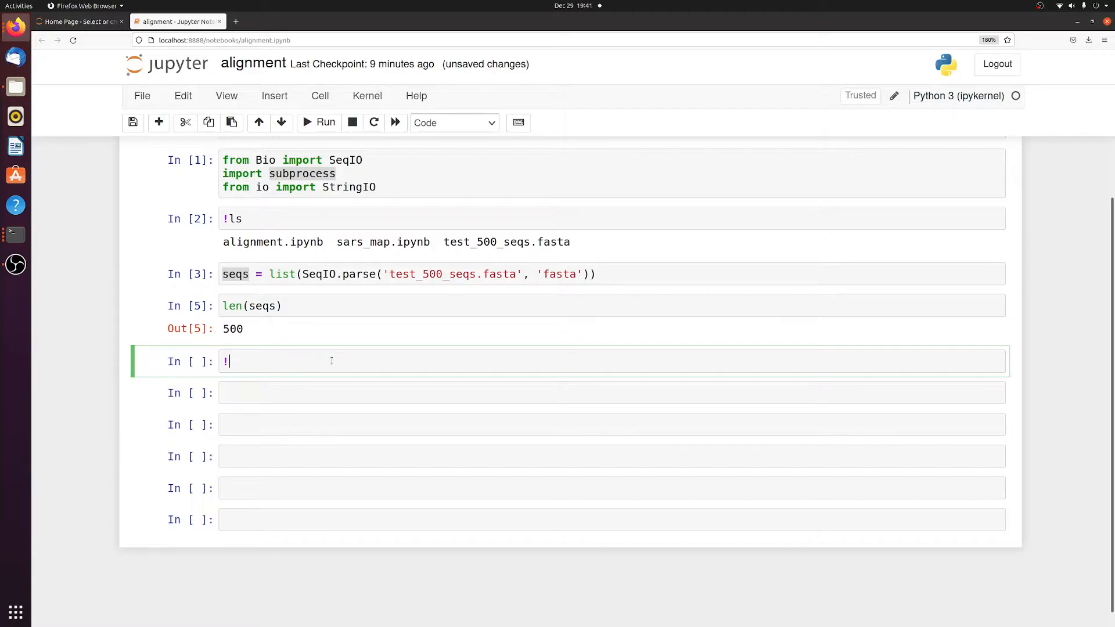
type("ma")
type("fft -")
type("-quiet")
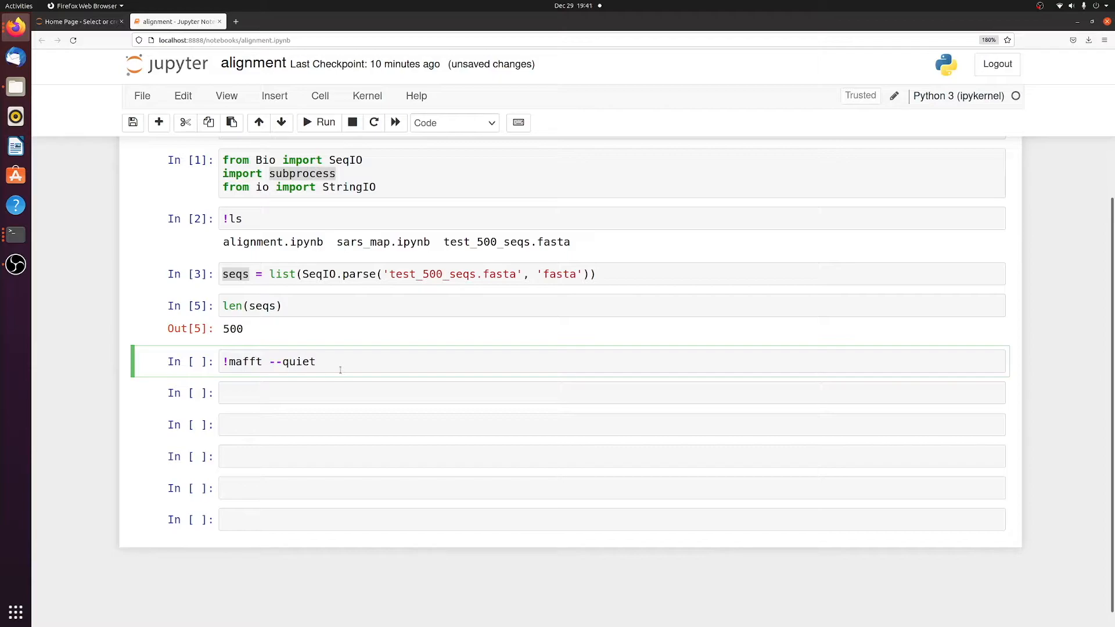
Step: Write !mafft --quiet on test_500_seqs.fasta redirecting to aligned_file.fasta, pasting the input file name
double_click(488, 273)
key("ctrl+c")
left_click(457, 362)
key("ctrl+v")
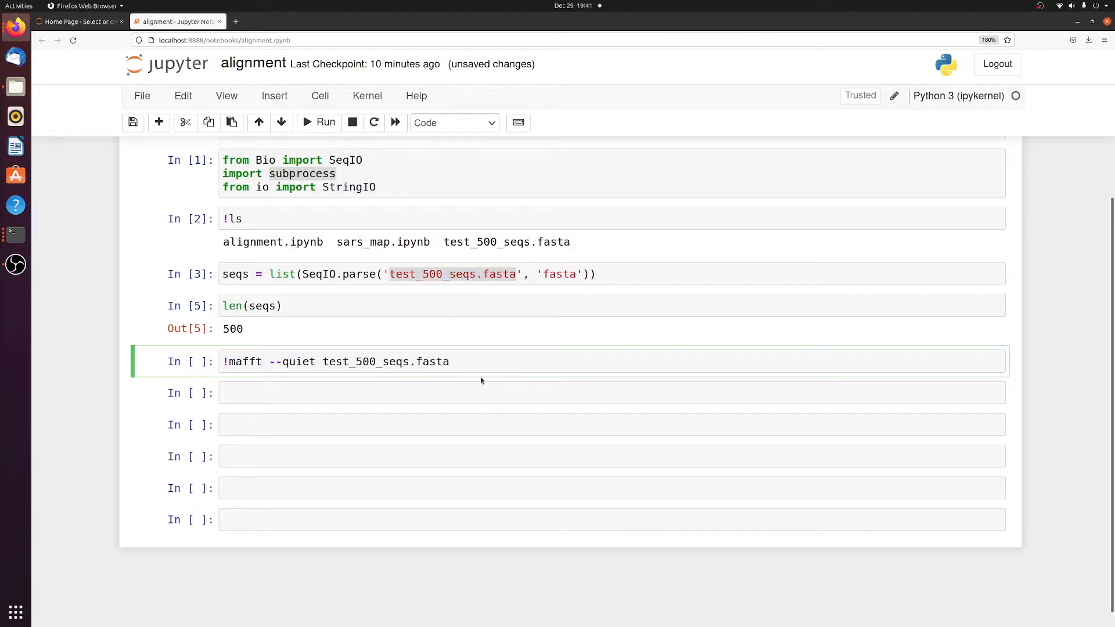
type("ali")
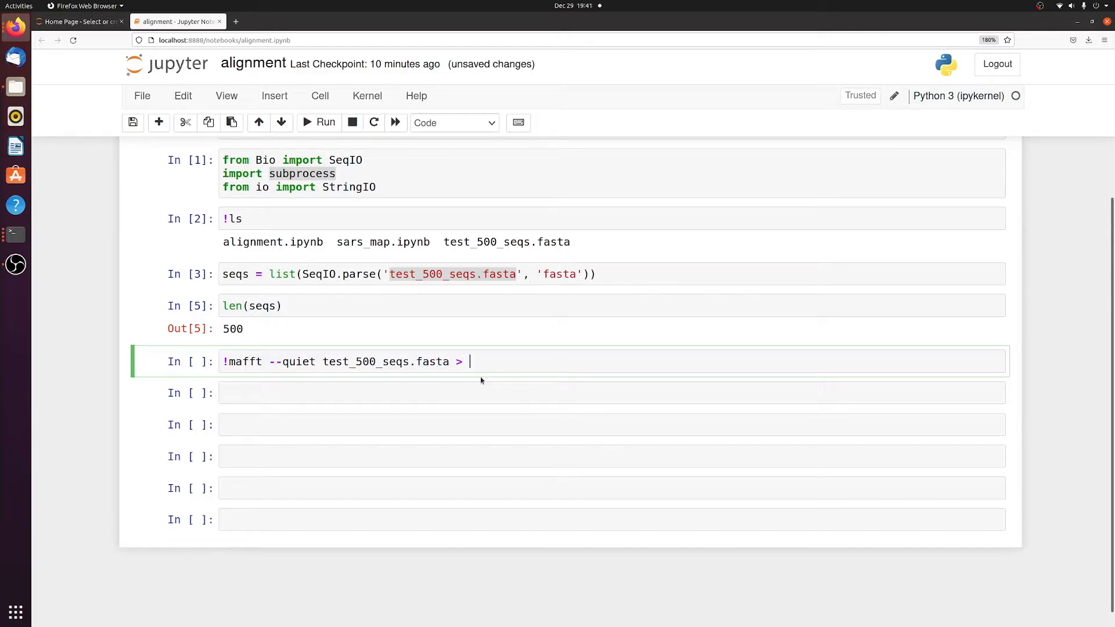
type("gned")
type("_file.fasta")
left_click(227, 361)
type("cat")
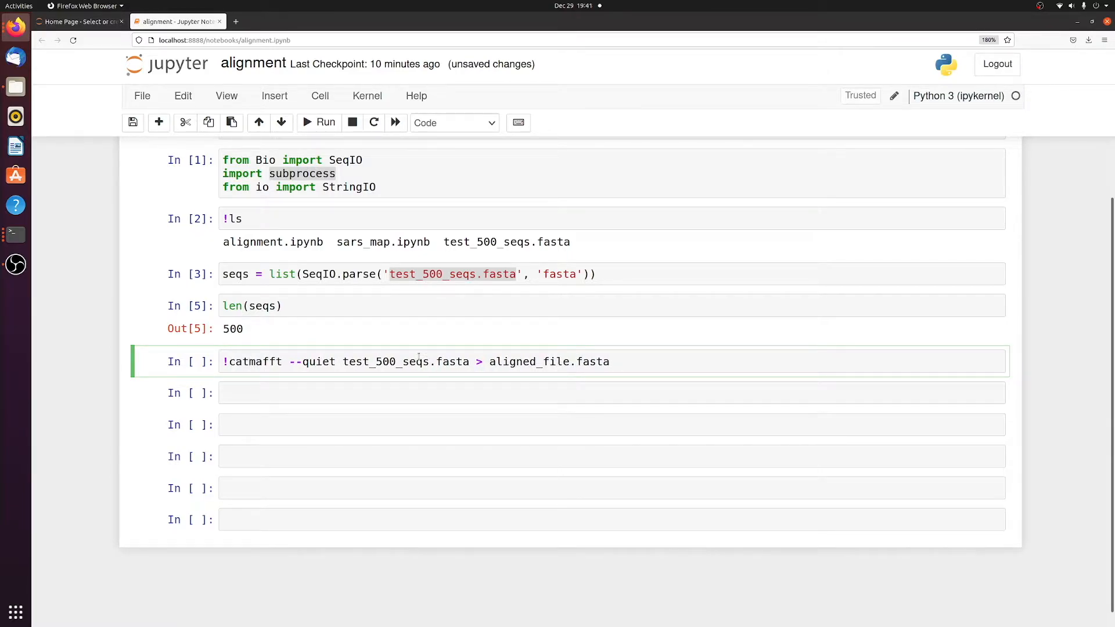
Step: Rewrite the command as !cat test_500_seqs.fasta | mafft --quiet - > aligned_file.fasta
double_click(468, 366)
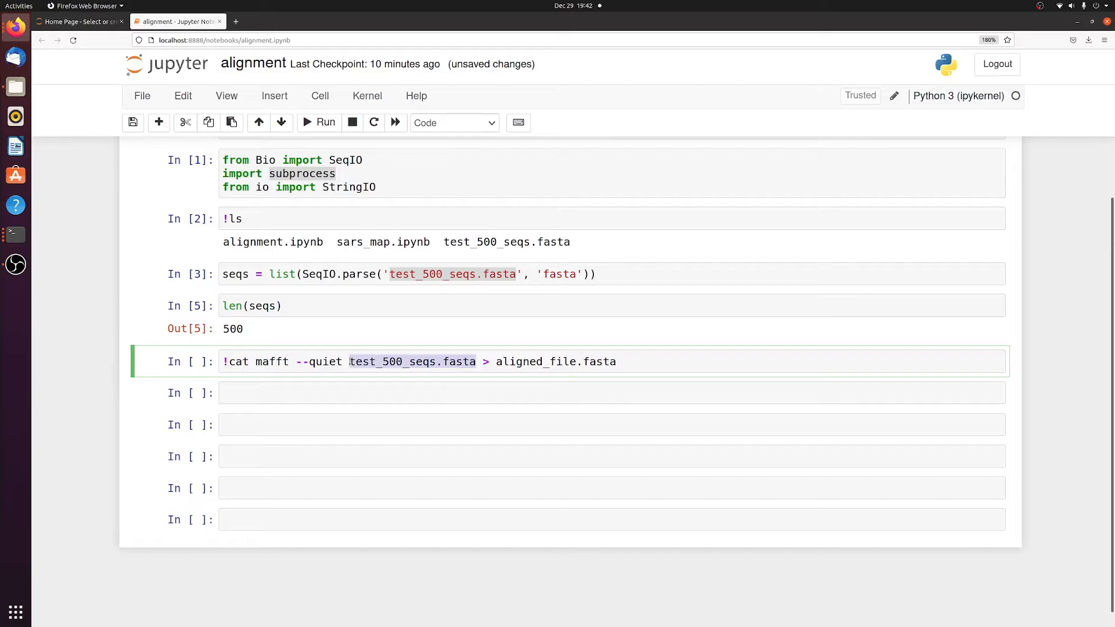
left_click(253, 362)
key("ctrl+v")
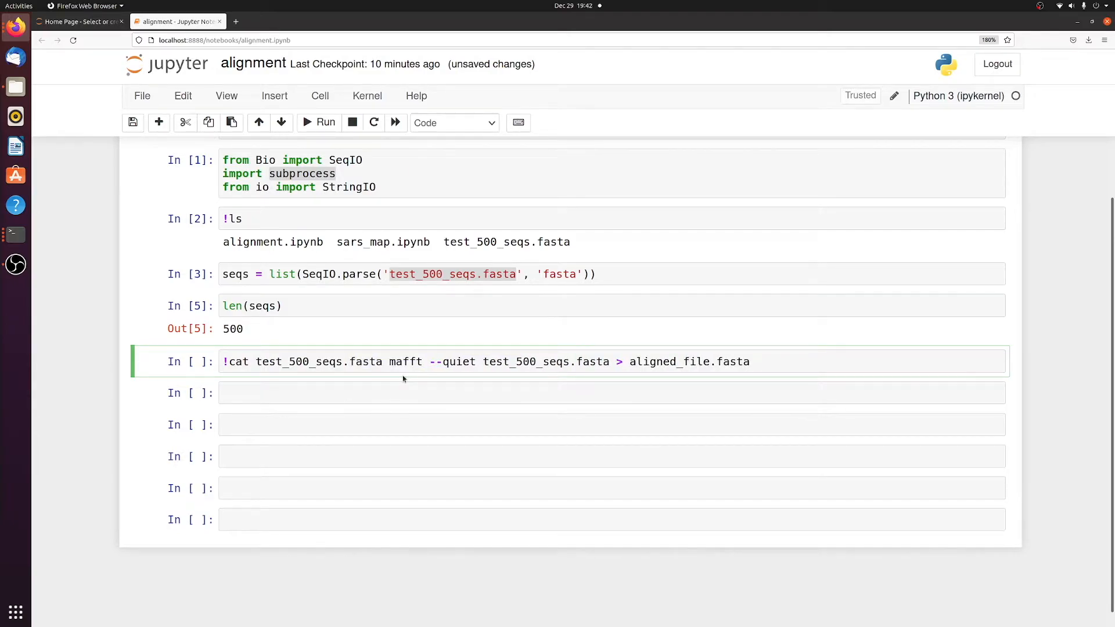
type("|")
left_click_drag(402, 361, 432, 361)
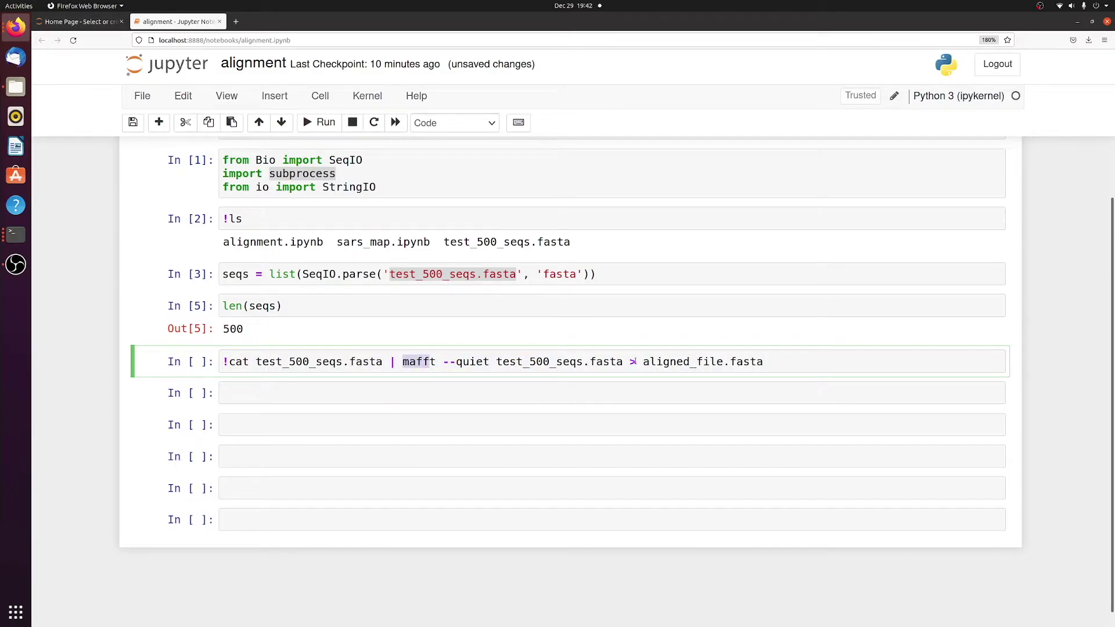
left_click(782, 362)
double_click(713, 361)
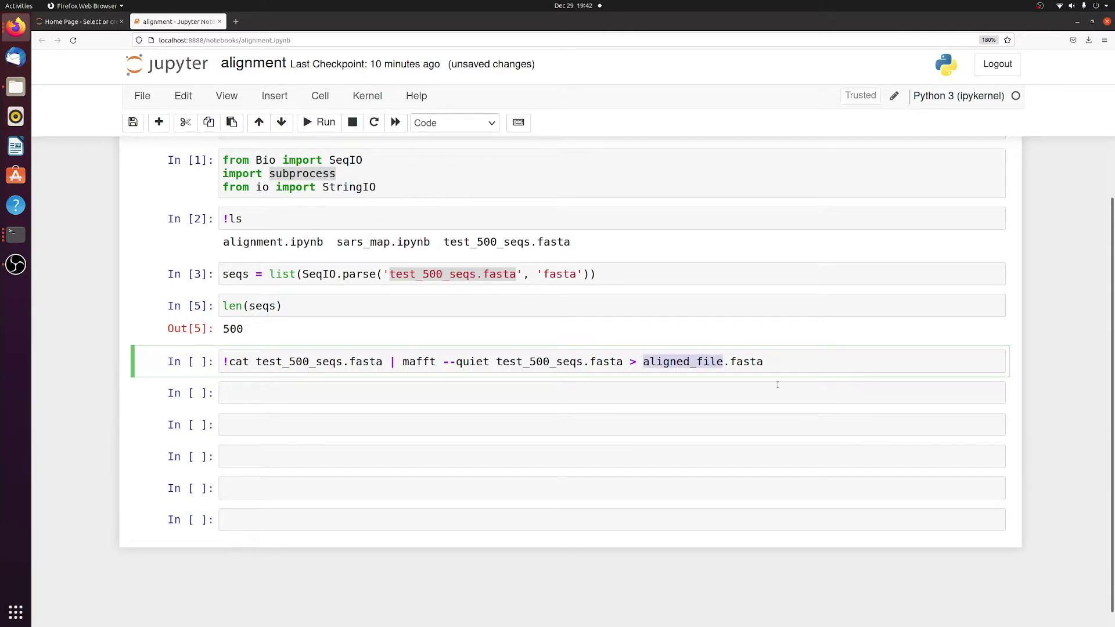
left_click(389, 362)
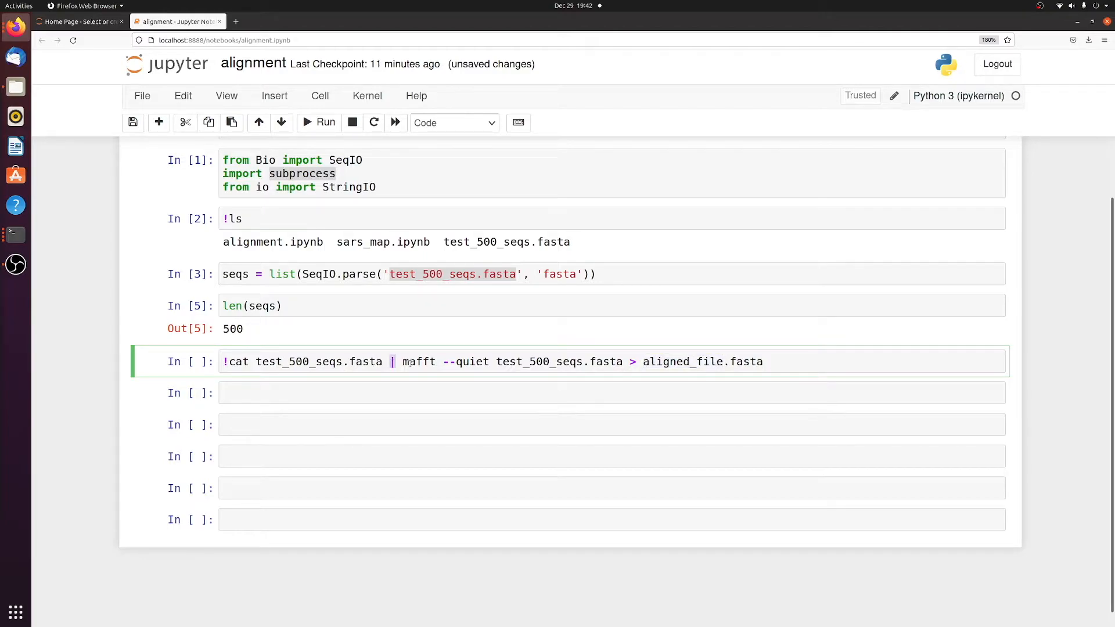
left_click_drag(409, 362, 419, 361)
left_click_drag(624, 362, 494, 362)
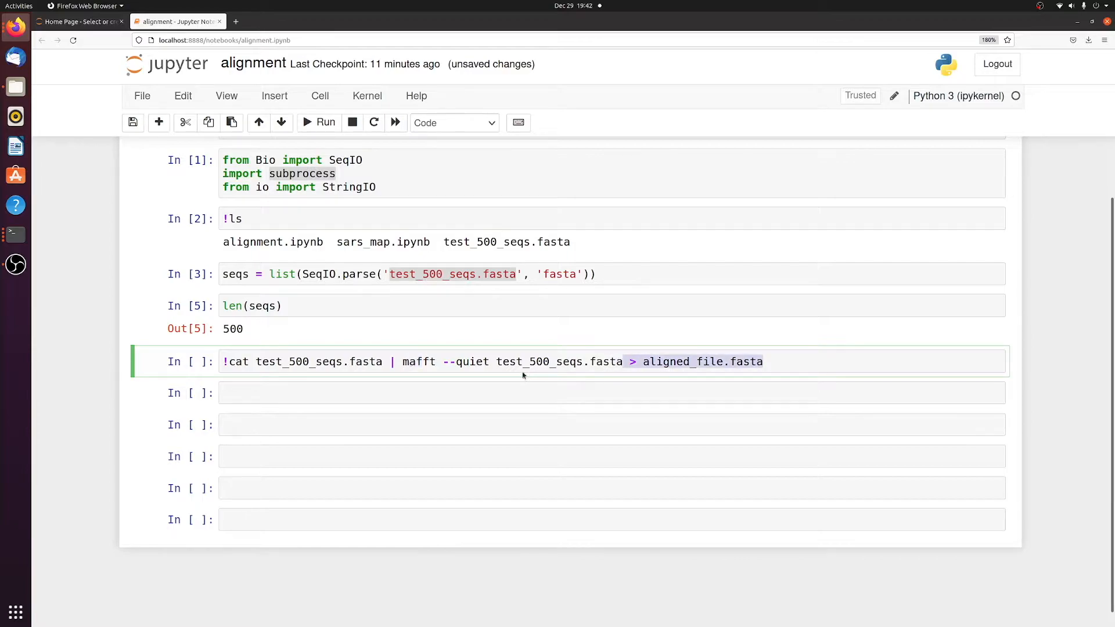
type("-")
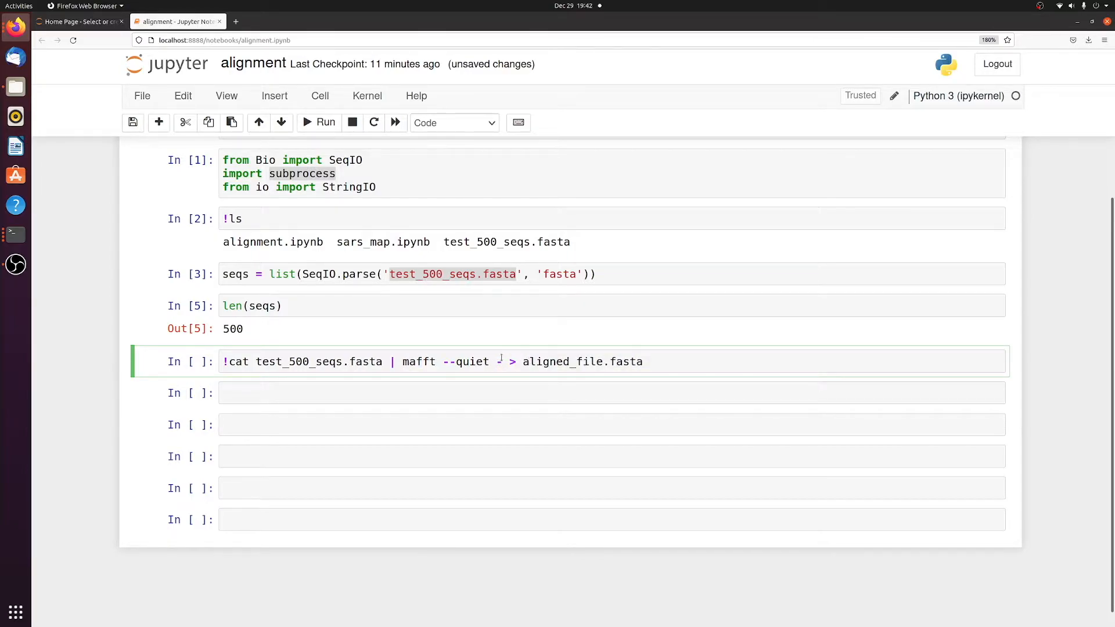
left_click_drag(502, 362, 493, 361)
left_click(384, 362)
Step: Run the piped mafft command, list files to confirm aligned_file.fasta exists, and save the notebook
double_click(647, 361)
left_click(649, 362)
left_click_drag(648, 361, 223, 351)
left_click(384, 394)
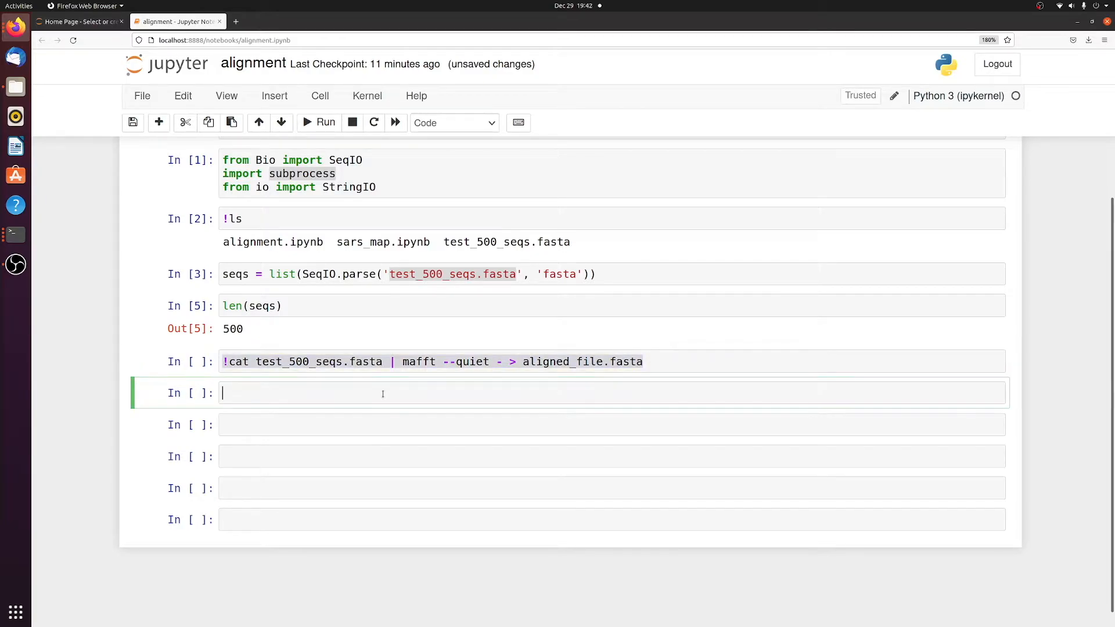
left_click(675, 365)
key("shift+Return")
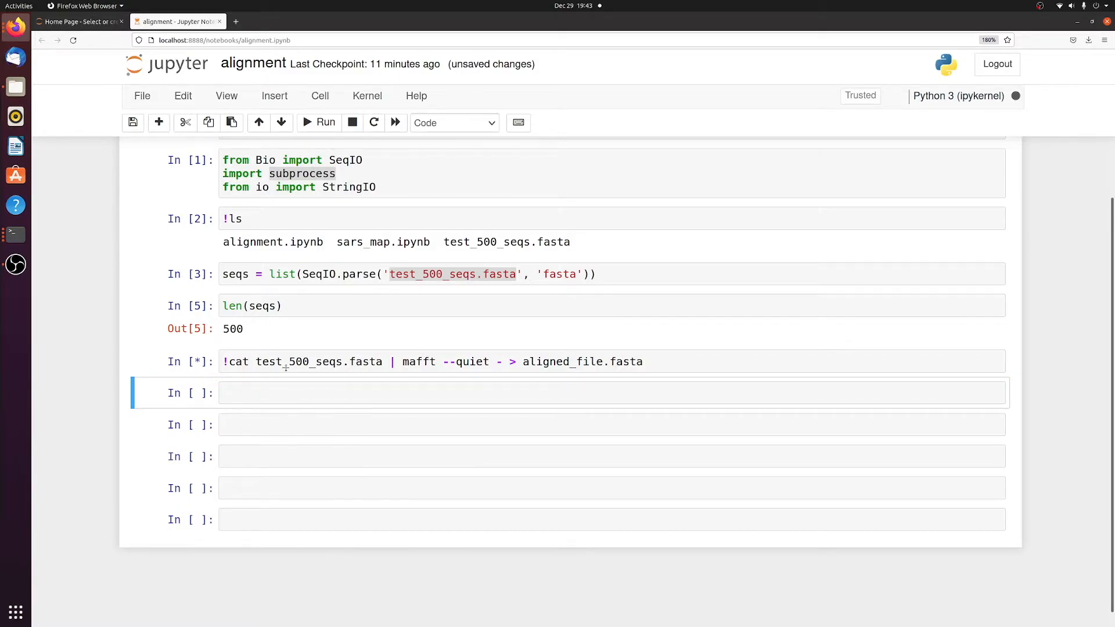
left_click(309, 393)
type("ls")
key("shift+Return")
left_click_drag(344, 422, 215, 423)
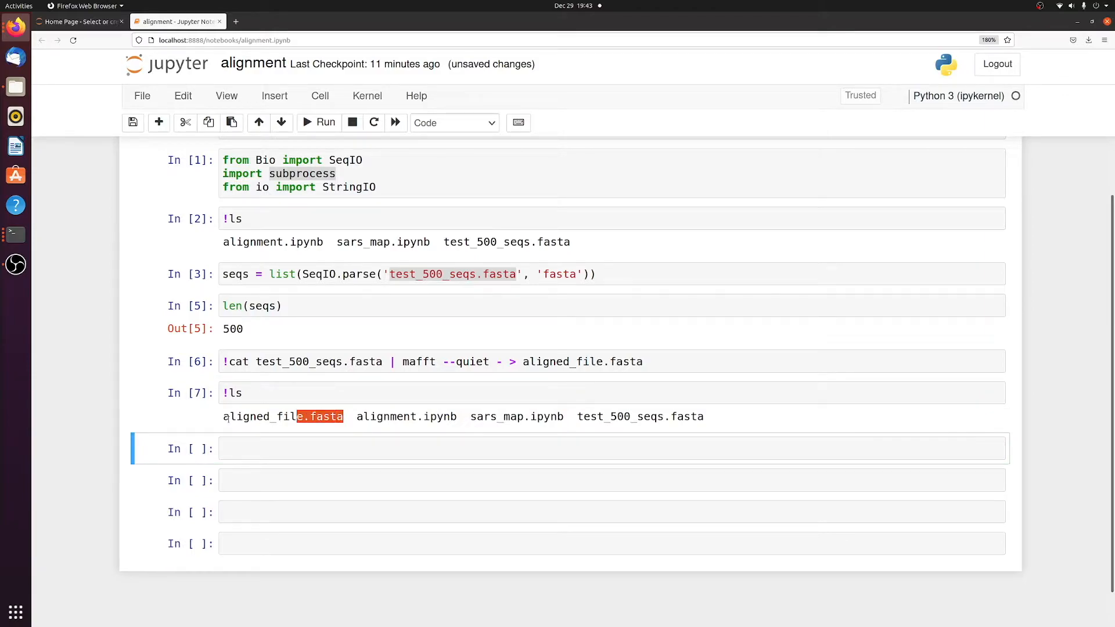
key("ctrl+s")
left_click(291, 448)
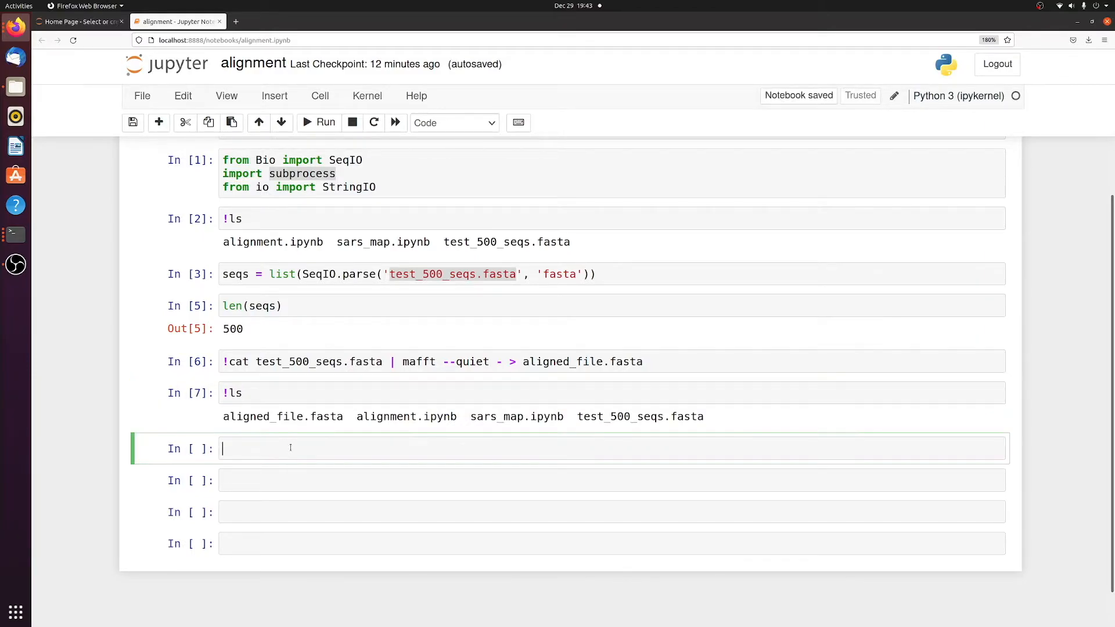
Step: Add empty cells and start a cell with seq_str initialised above a for-loop over seqs
left_click(158, 123)
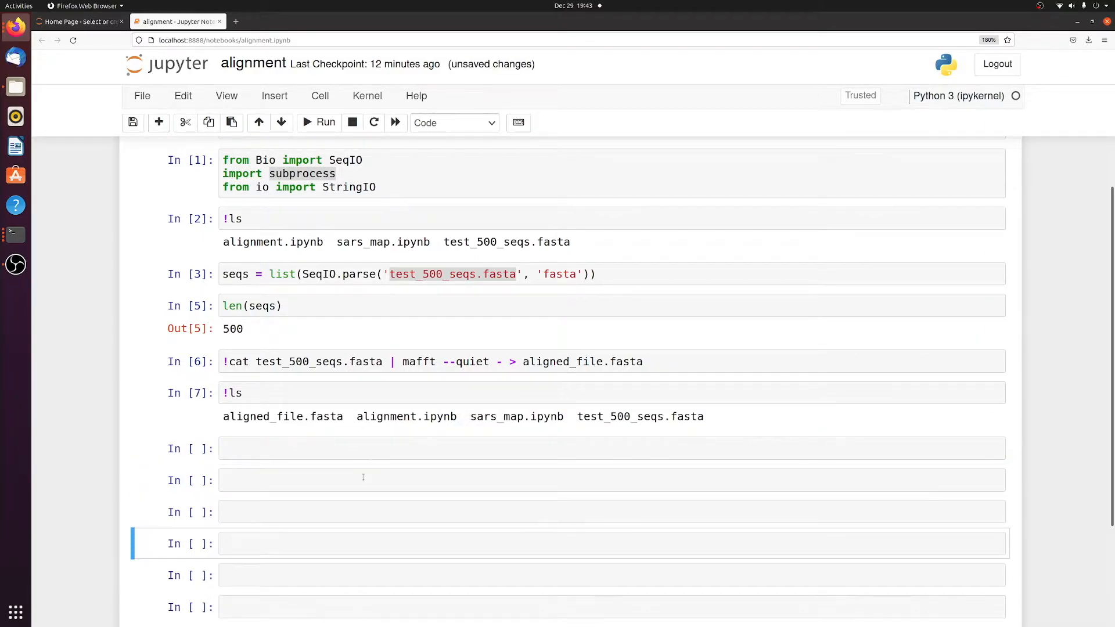
left_click(375, 448)
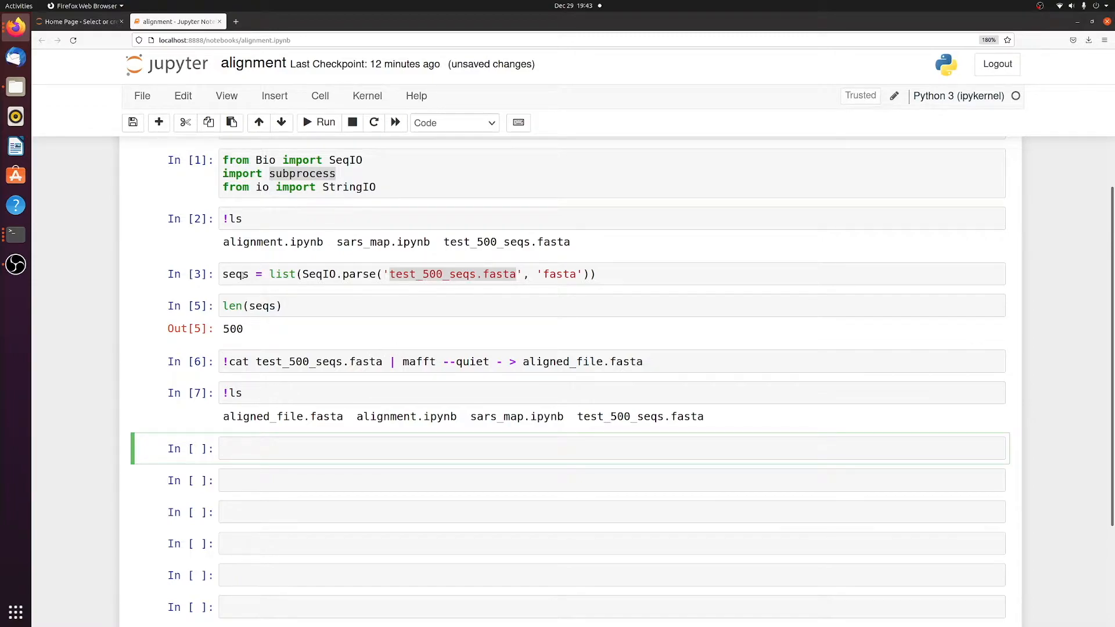
left_click(223, 274)
left_click(447, 449)
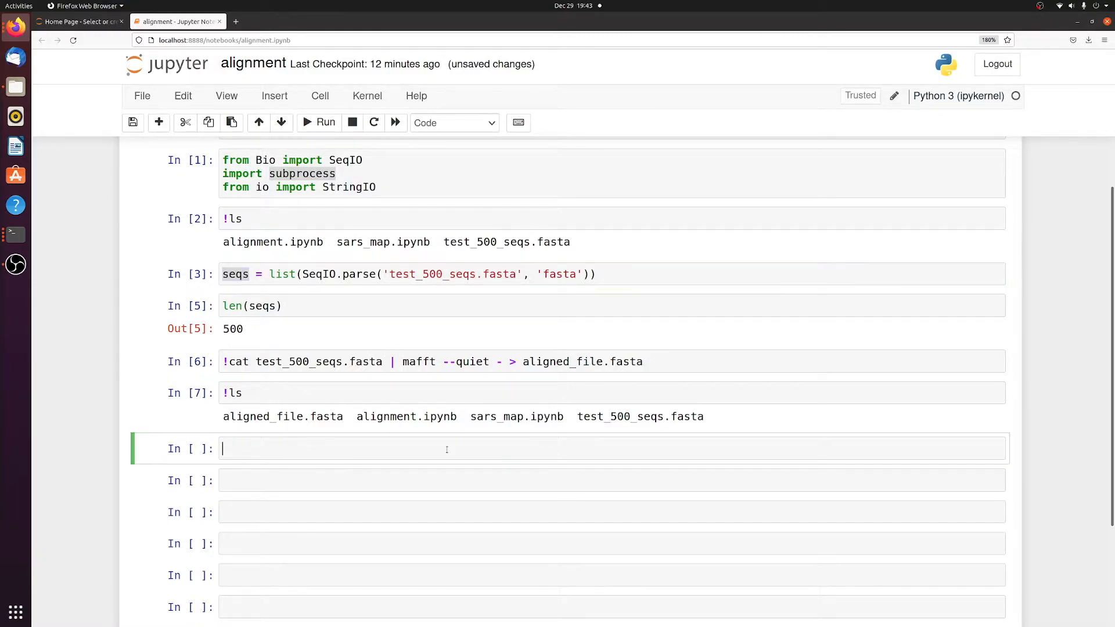
type("for seq in ")
type("seqs:")
key("Return")
key("Home")
key("Return")
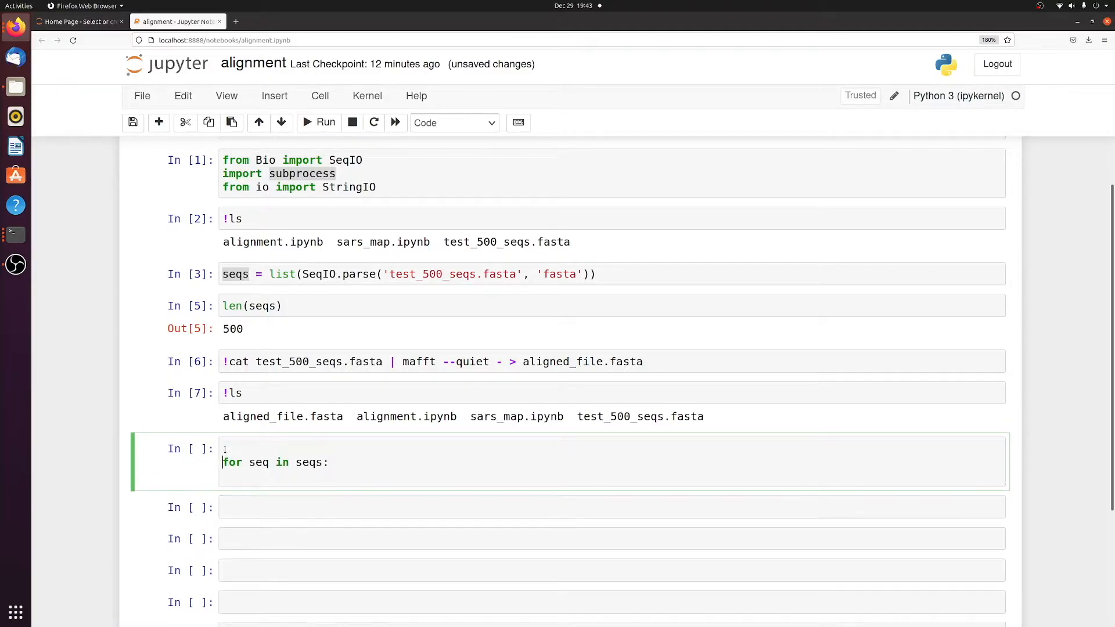
key("Up")
type("seq_str = '' for")
key("Down")
key("Down")
Step: Write the loop body line appending '>' + seq.description + '\n' to seq_str
double_click(250, 448)
key("ctrl+c")
left_click(255, 476)
key("ctrl+v")
type("+= ")
type("'>'")
key("Left")
key("Right")
type("+")
double_click(259, 463)
left_click(413, 475)
type("seq.")
type("descripti")
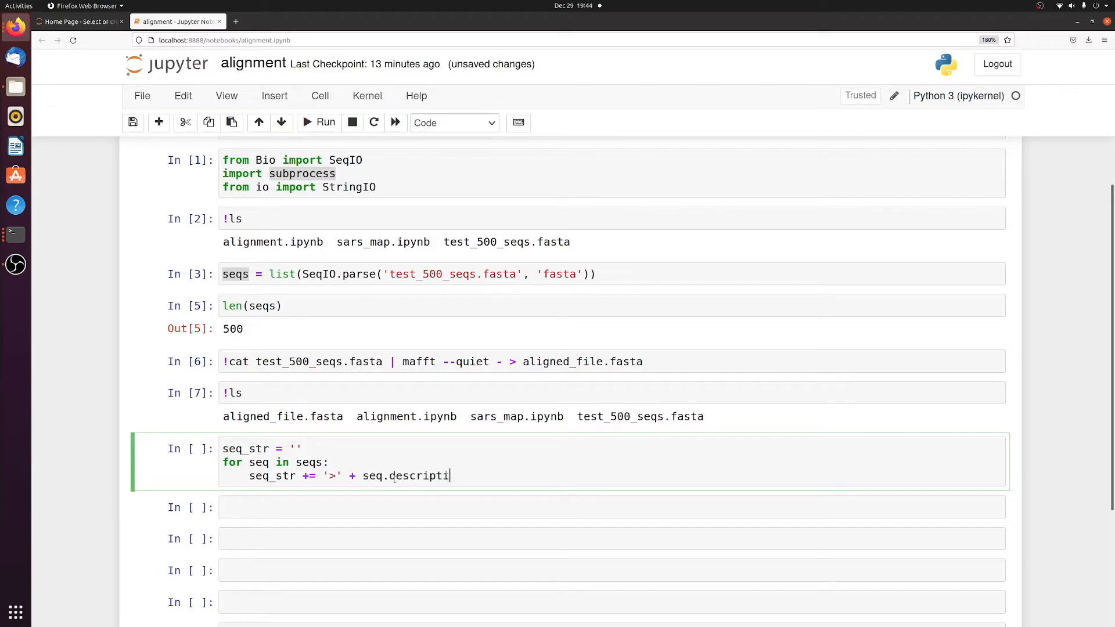
type("on + '")
type("\\n")
key("Return")
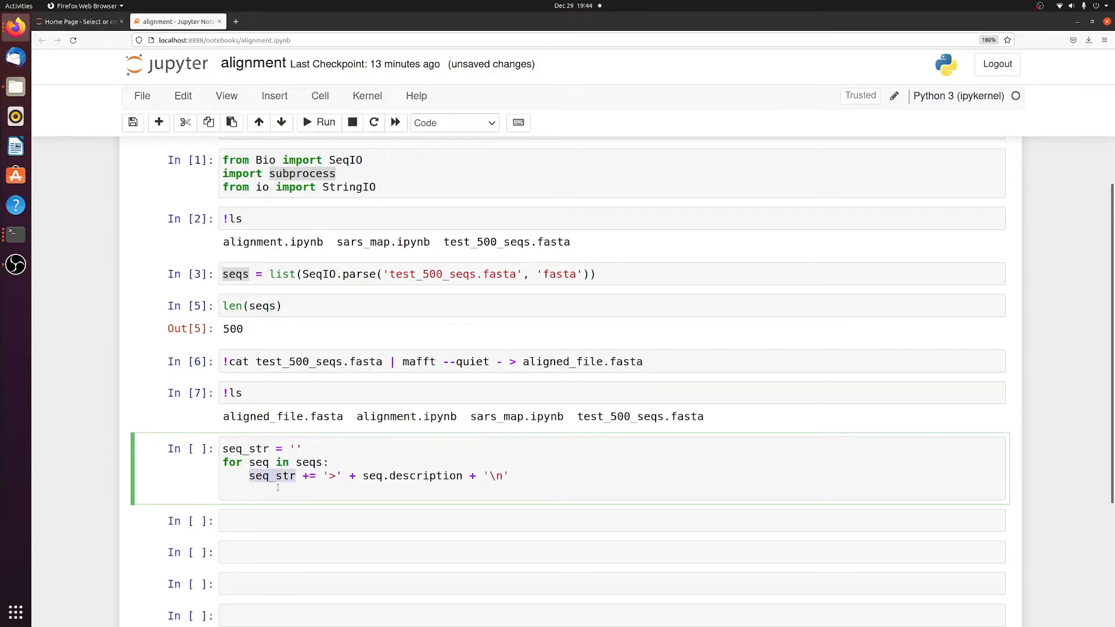
type("seq_str +=")
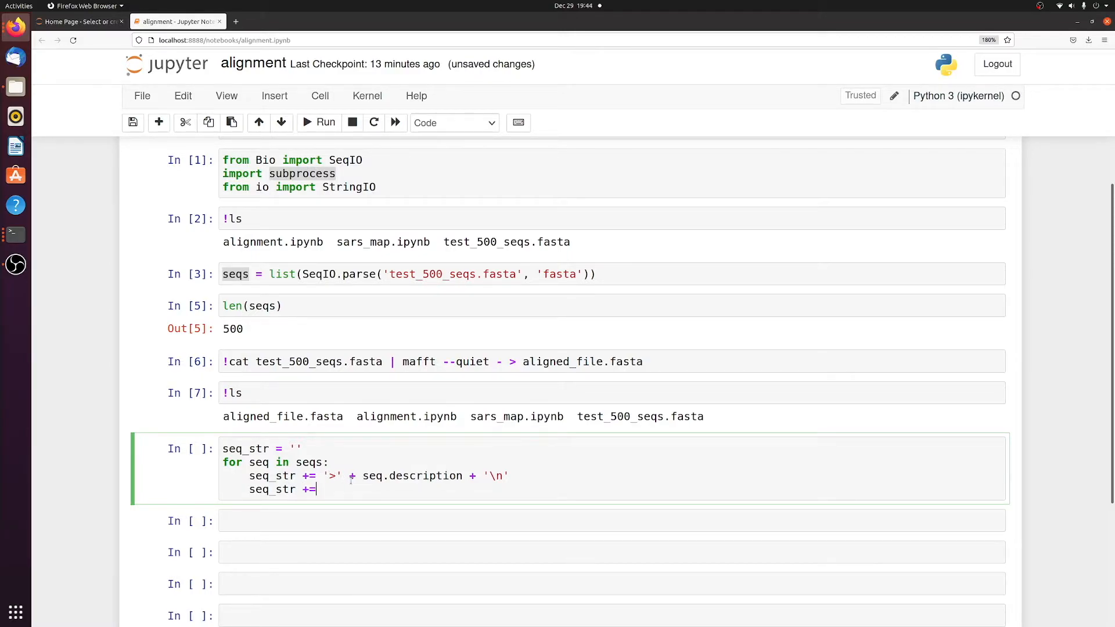
type(" str(")
type("seq.seq")
Step: Add the line appending str(seq.seq) + '\n' to seq_str and run the loop
double_click(332, 489)
left_click(361, 490)
type("+ '\\n")
left_click(310, 274)
double_click(318, 274)
double_click(236, 273)
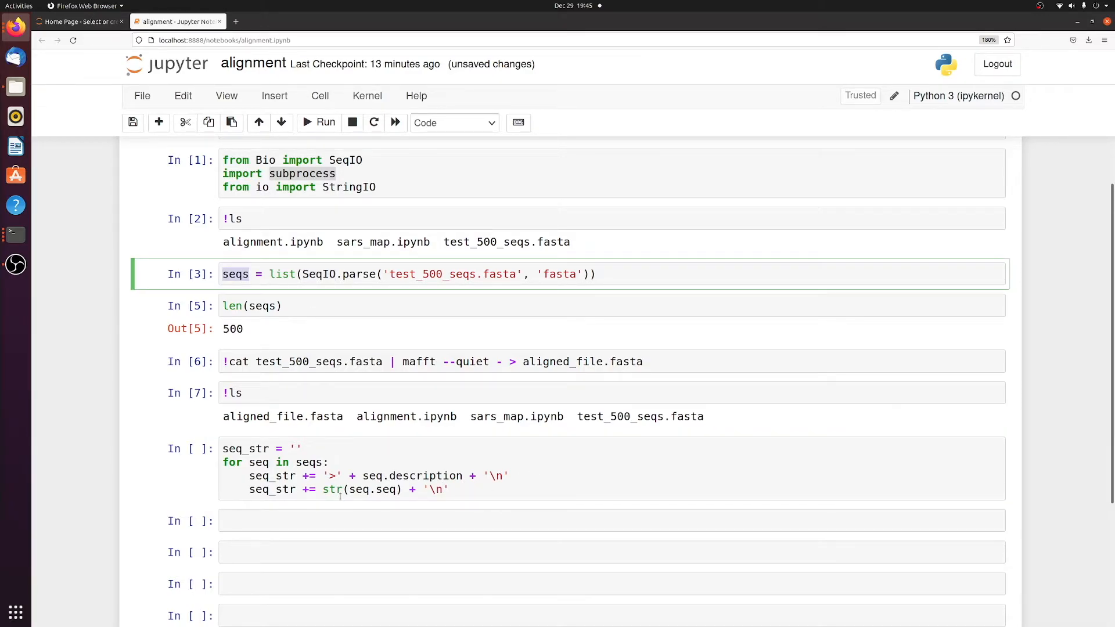
left_click(464, 490)
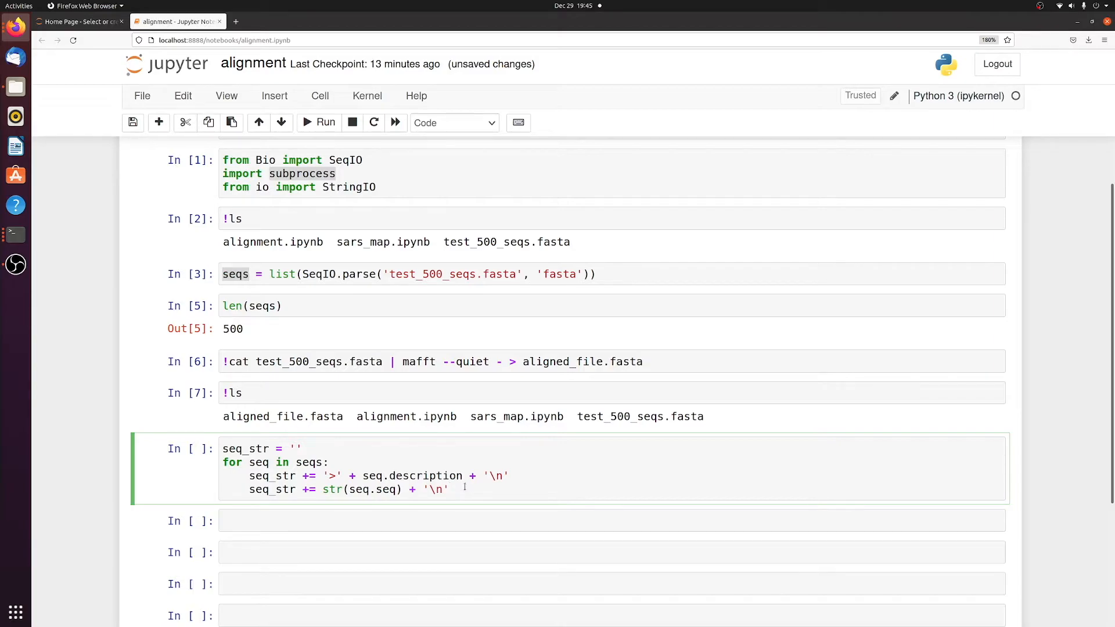
key("shift+Return")
double_click(245, 448)
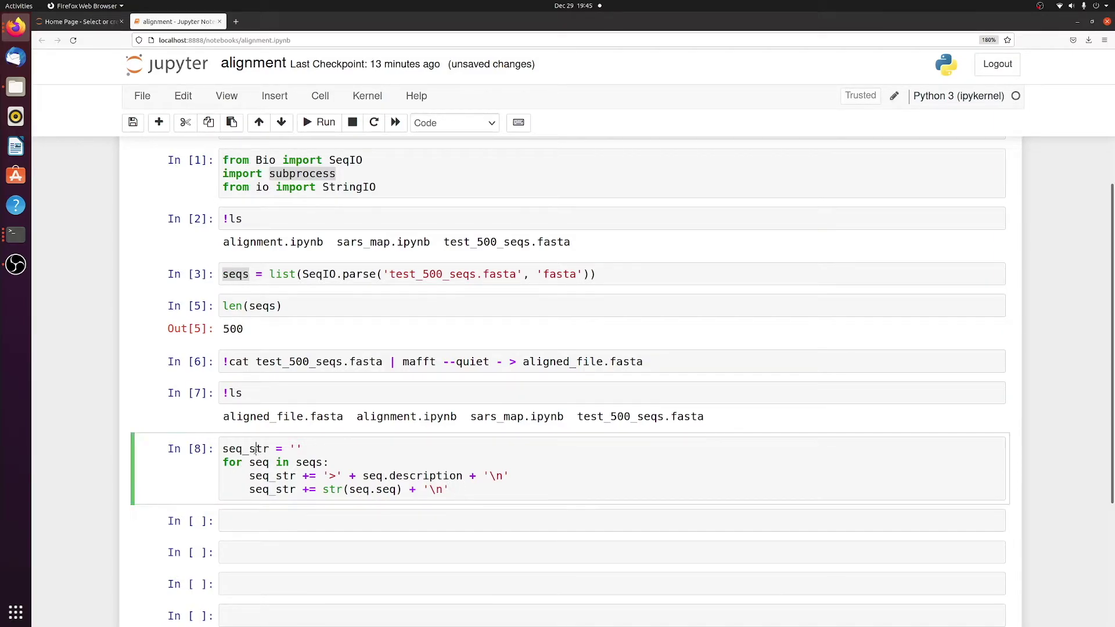
Step: Display seq_str to inspect the combined FASTA text, then delete that long-output cell
left_click(287, 522)
type("seq_str")
key("shift+Return")
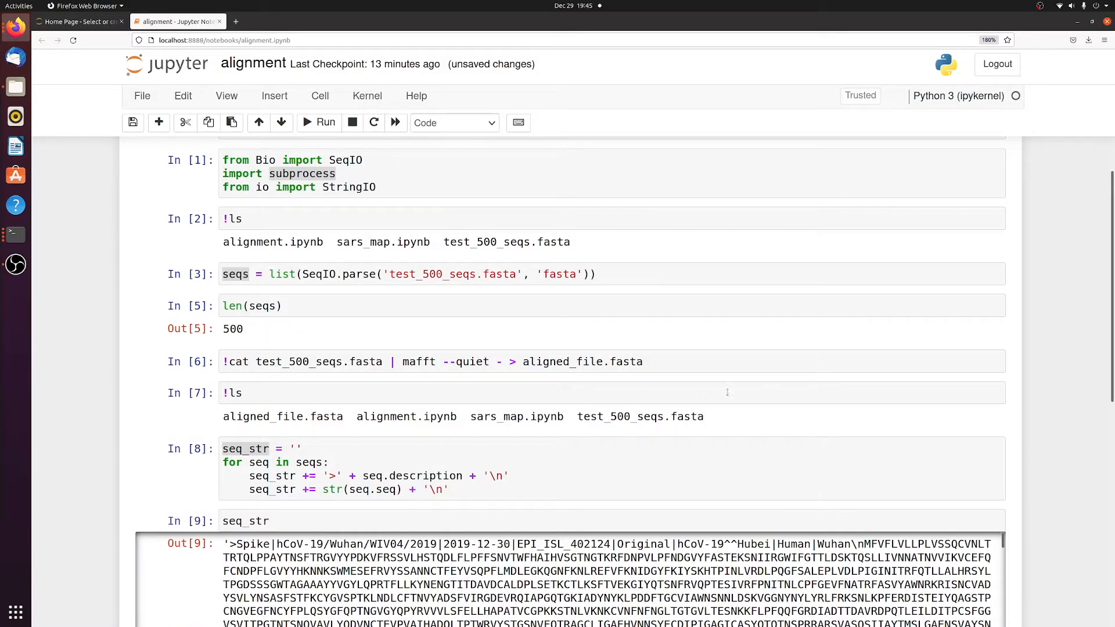
scroll(557, 392, "down", 3)
left_click_drag(230, 349, 539, 349)
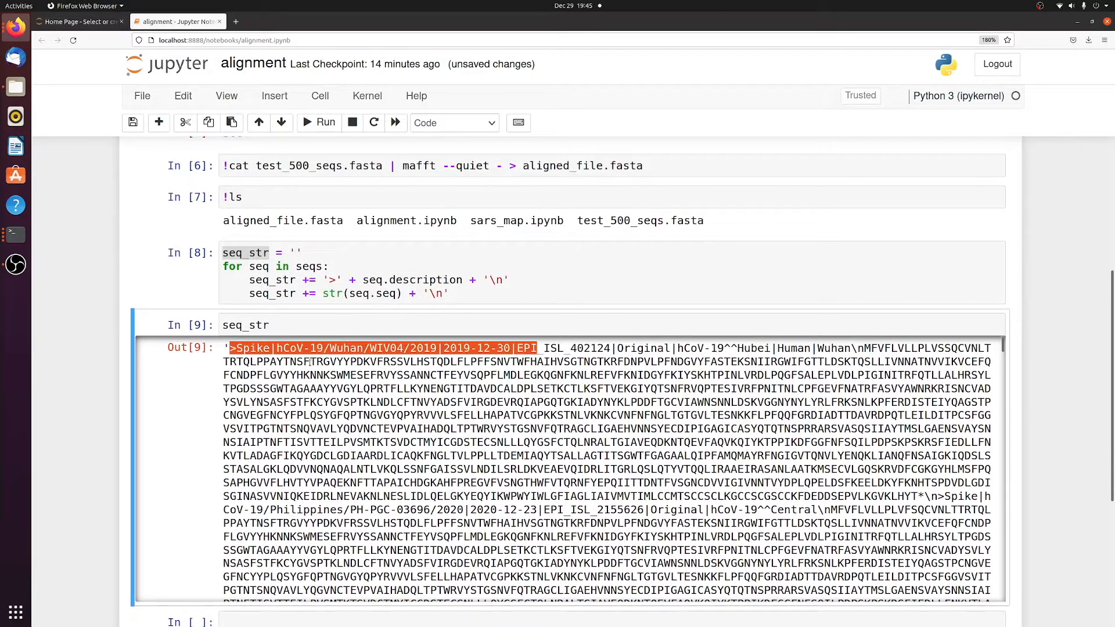
double_click(861, 347)
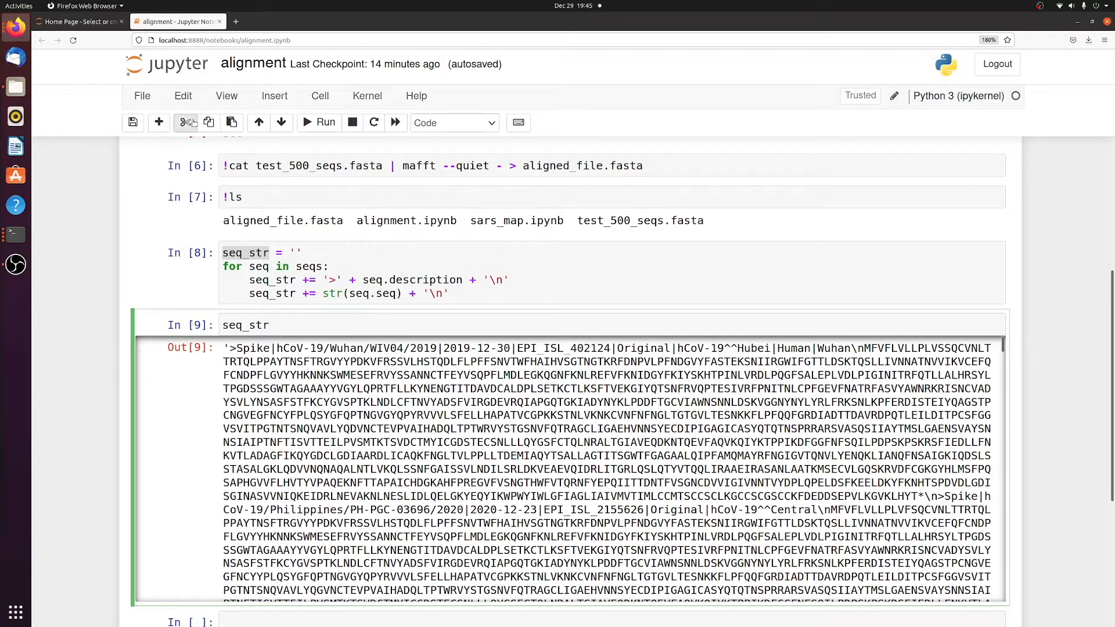
key("d")
key("d")
type("chi")
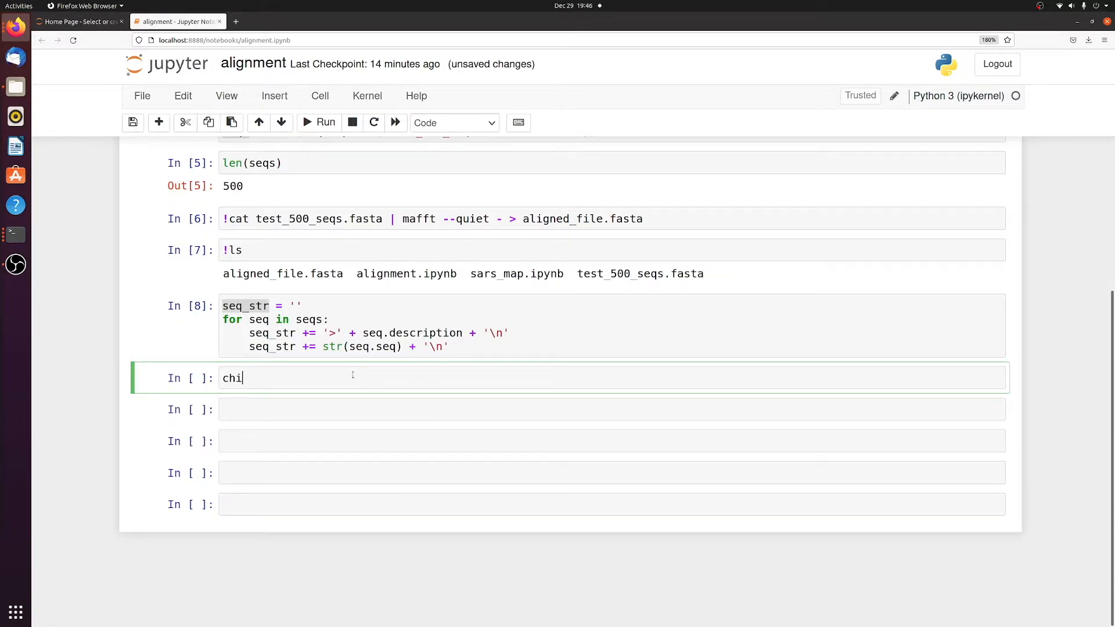
type("ld")
type(" = s")
type("ubprocess.")
type("Popen")
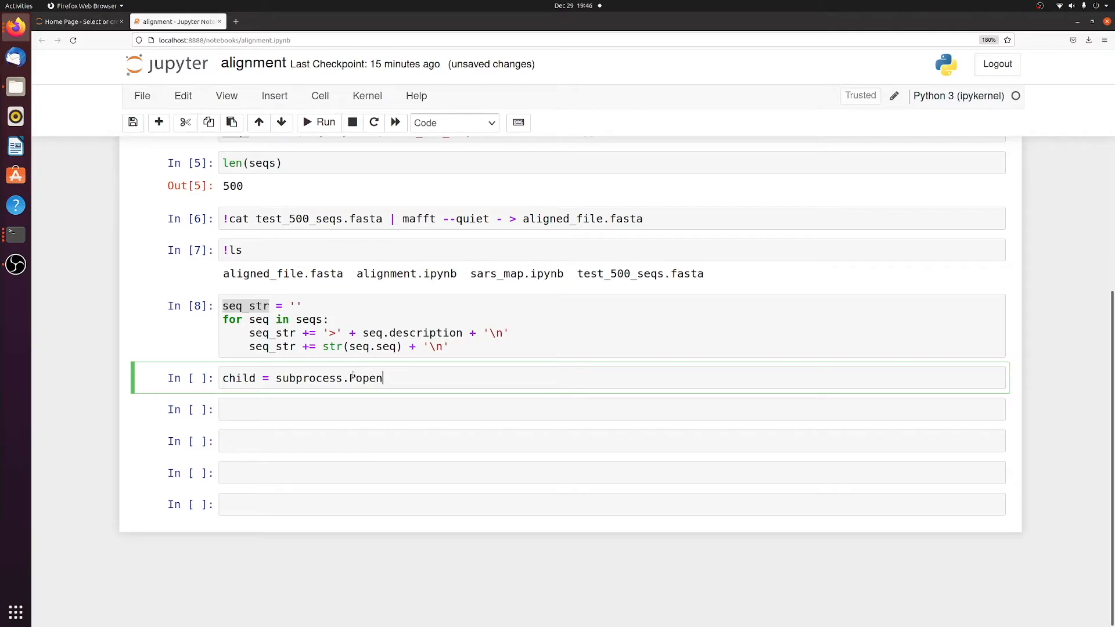
type("()[]")
Step: Write child = subprocess.Popen([]) and compare it against the mafft pipeline in In[6]
left_click_drag(276, 378, 383, 380)
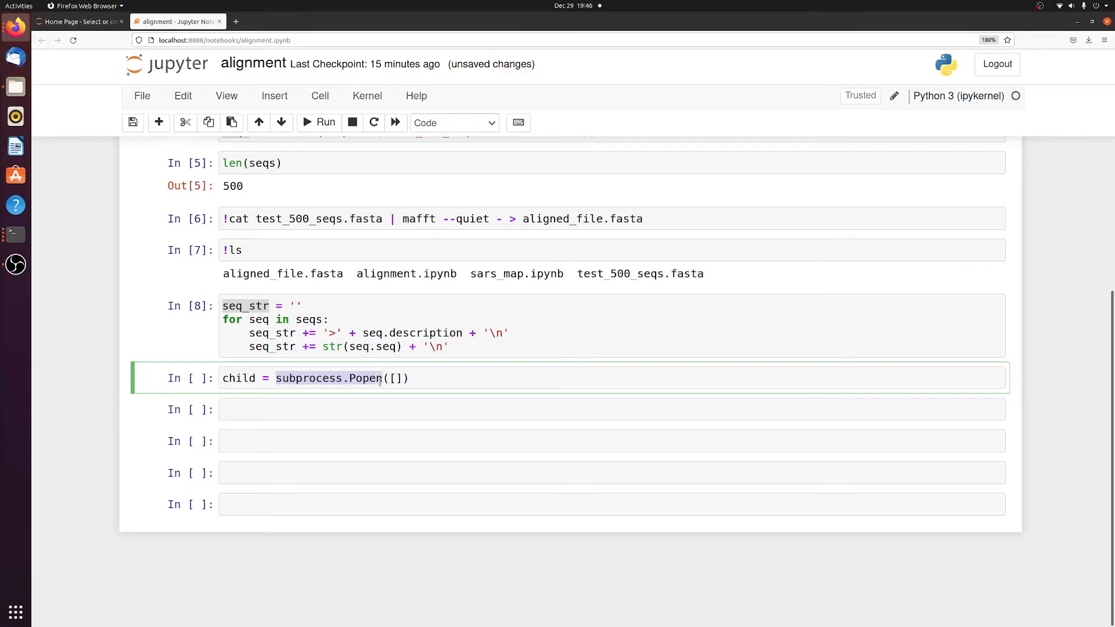
key("End")
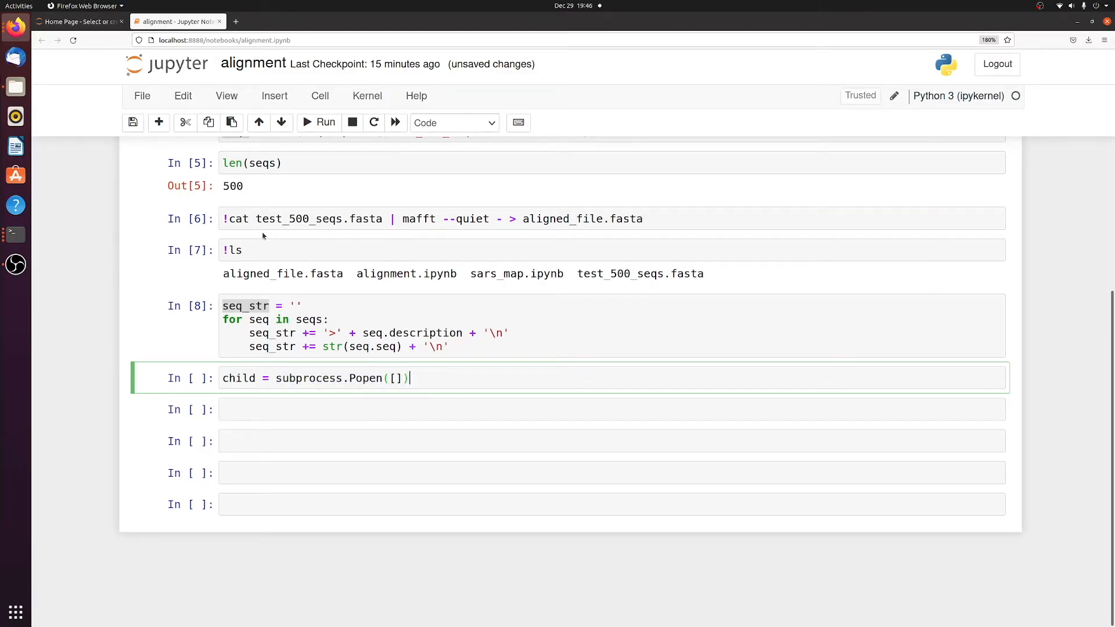
left_click(312, 377)
left_click_drag(277, 378, 378, 381)
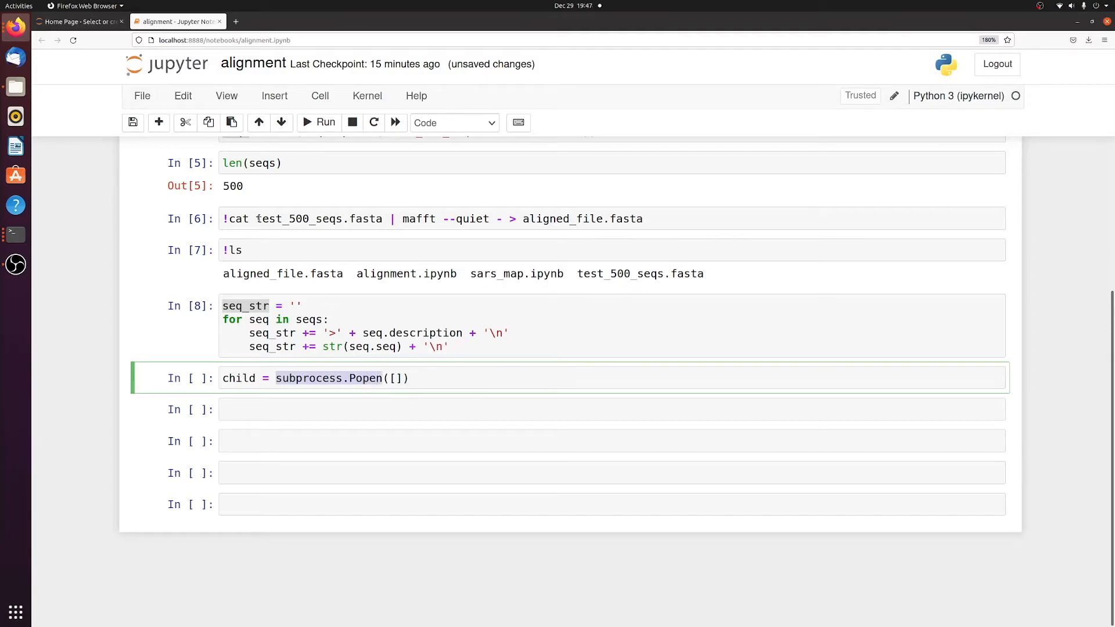
left_click_drag(257, 219, 529, 218)
left_click(488, 378)
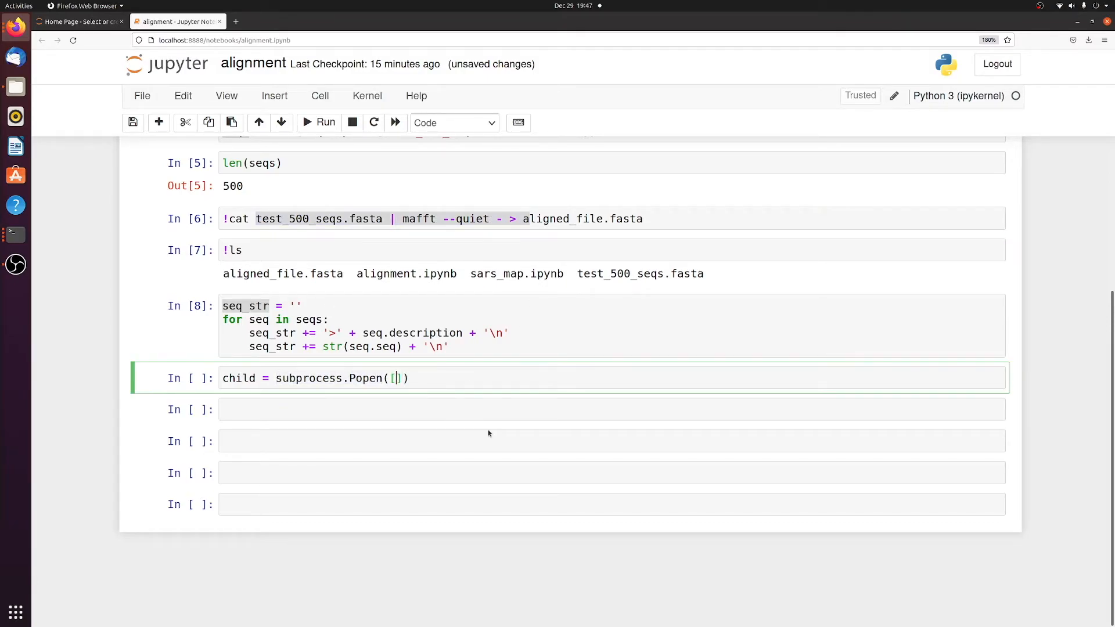
double_click(366, 378)
left_click(396, 378)
left_click(433, 221)
left_click_drag(439, 220, 436, 230)
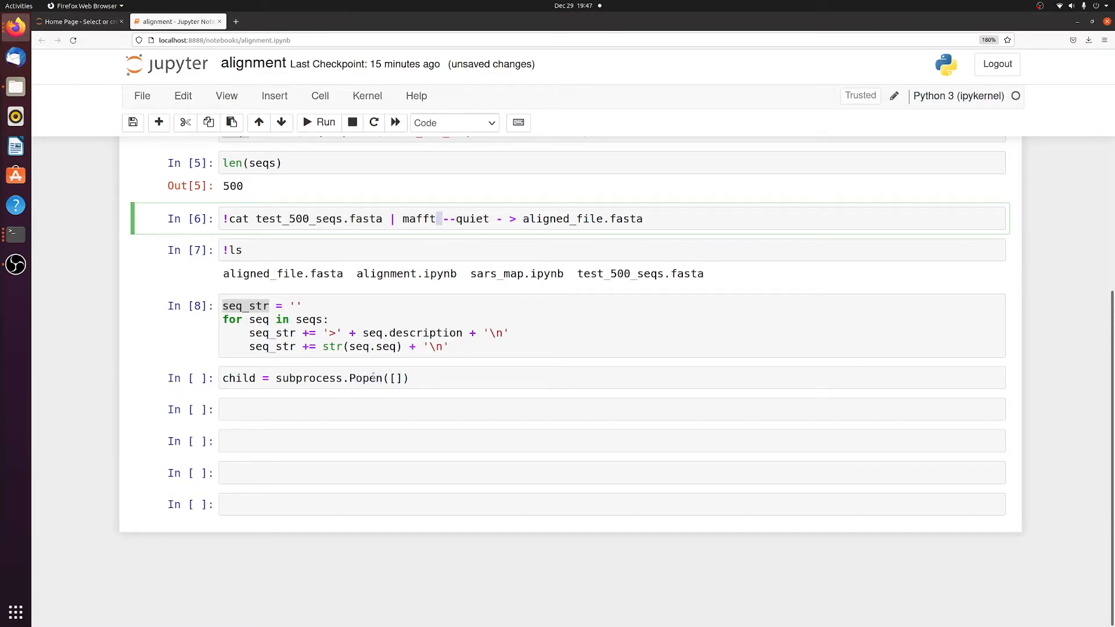
Step: Fill Popen with ['mafft', '--quiet', '-'] and stdin=subprocess.PIPE, stdout=subprocess.PIPE
left_click(395, 378)
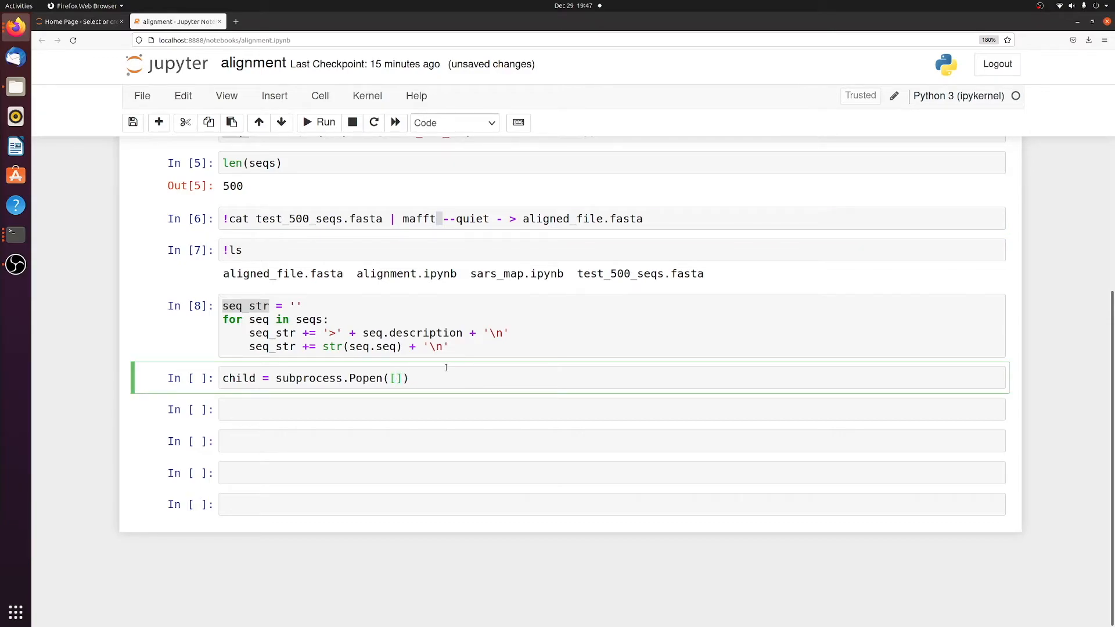
type("'mafft'")
type(", '")
type("--")
type("quiet")
type(", '-")
key("ctrl+s")
type(", s")
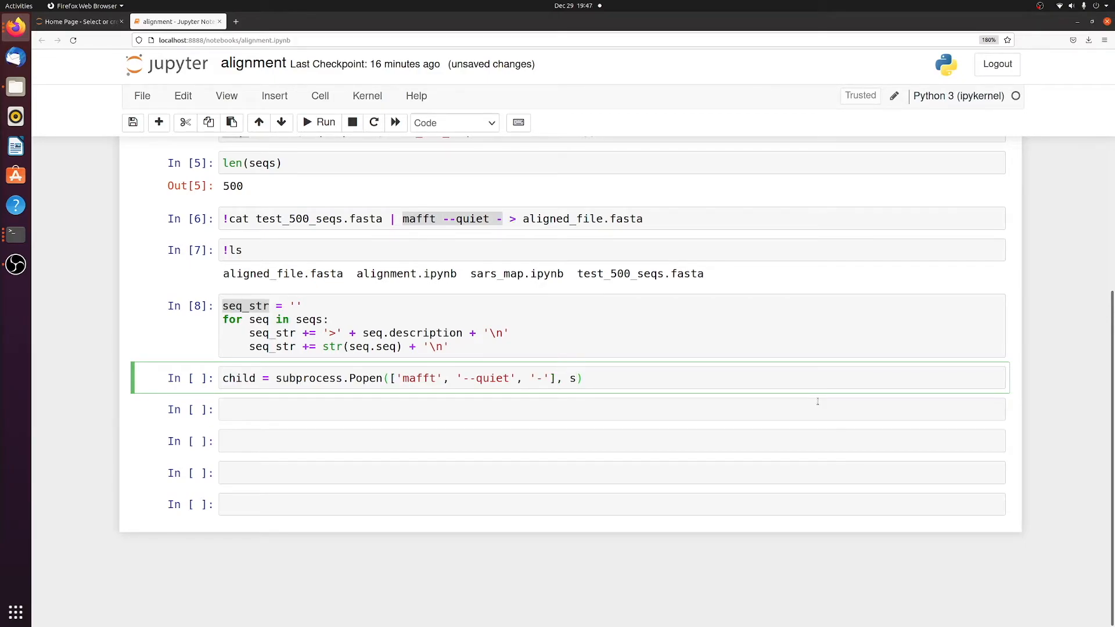
type("tdin=")
type(", s")
type("tdout=")
left_click(608, 381)
type("subprocess.")
type("PIPE")
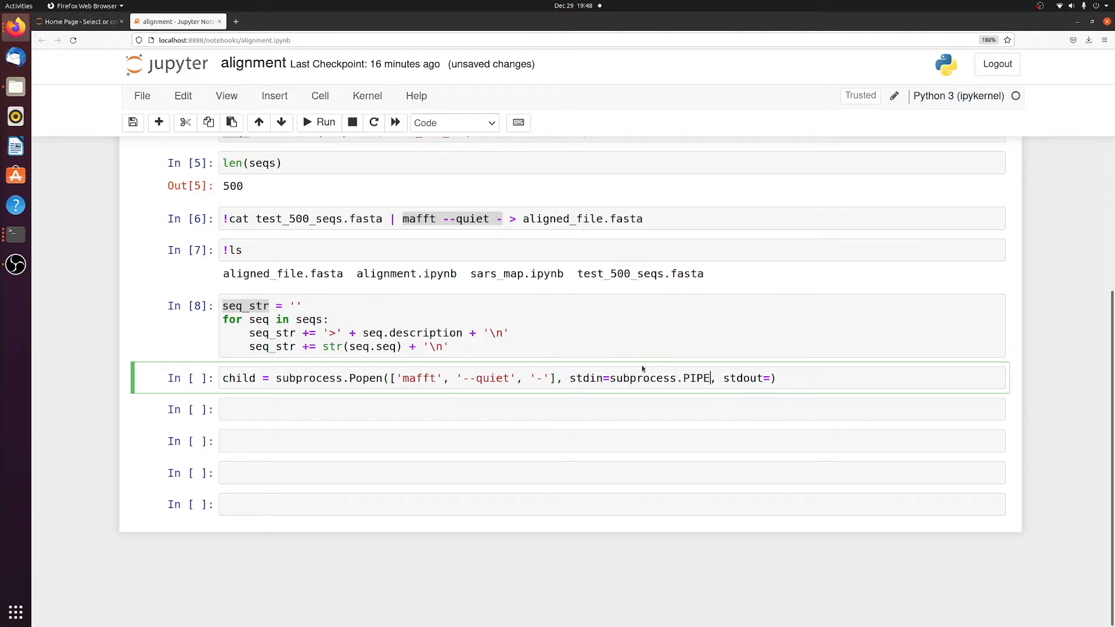
key("ctrl+shift+Left")
key("ctrl+shift+Left")
left_click_drag(615, 379, 610, 379)
key("ctrl+c")
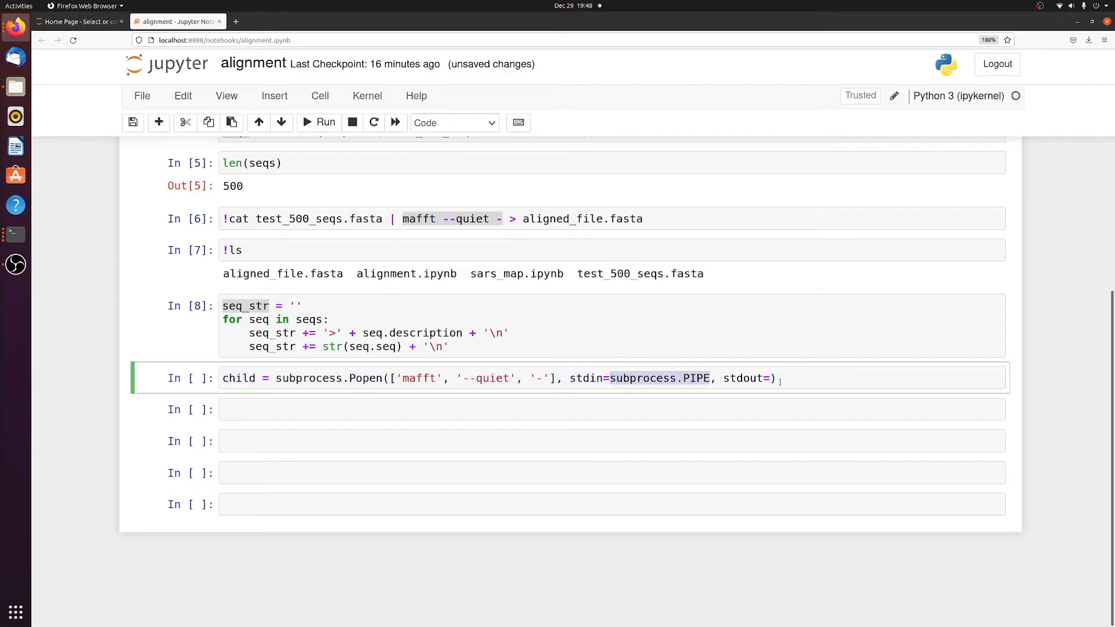
left_click(774, 378)
key("ctrl+v")
type(")")
key("Return")
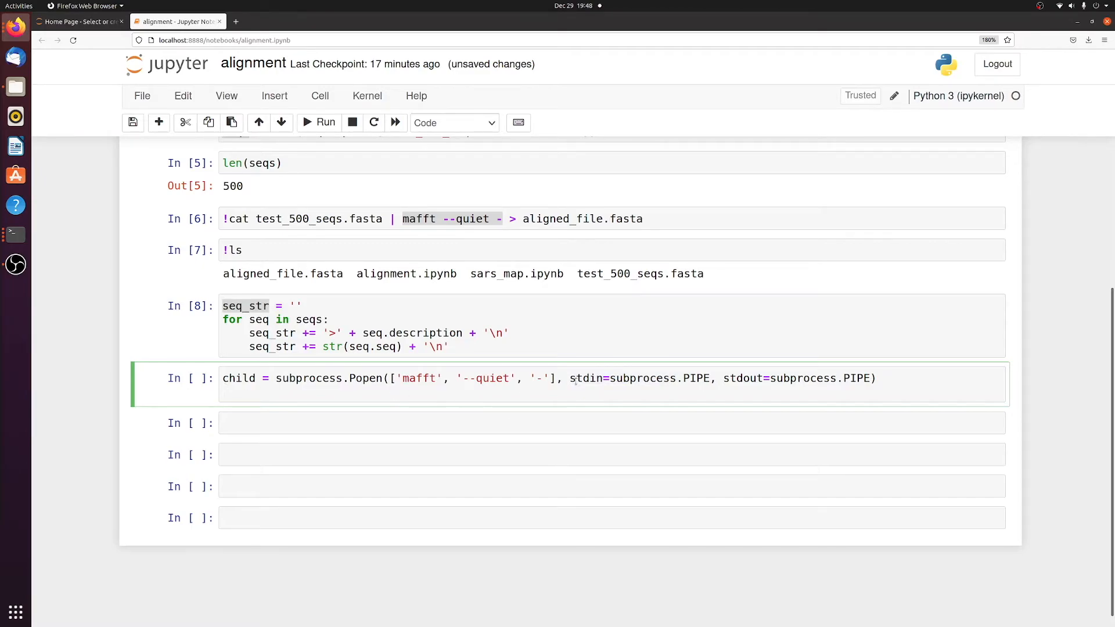
left_click_drag(571, 378, 710, 379)
Step: Add the line child.stdin.write(seq_str.encode()) and start a new line below
left_click(260, 398)
type("child.st")
type("din.write")
type("(seq_str")
double_click(364, 391)
left_click(389, 390)
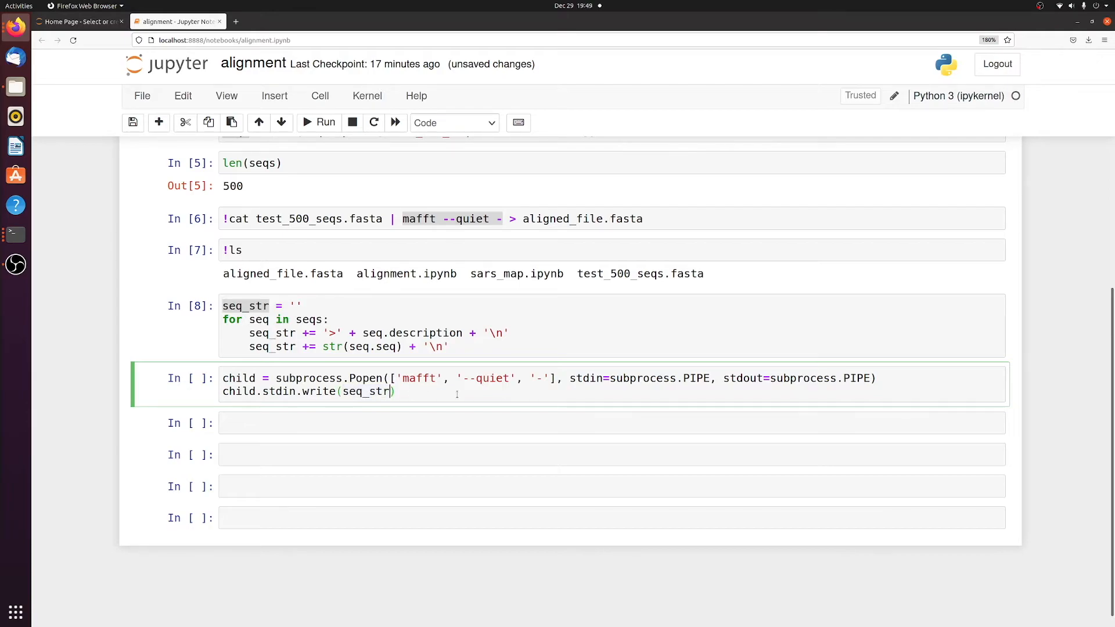
type(".encode(")
key("End")
key("Return")
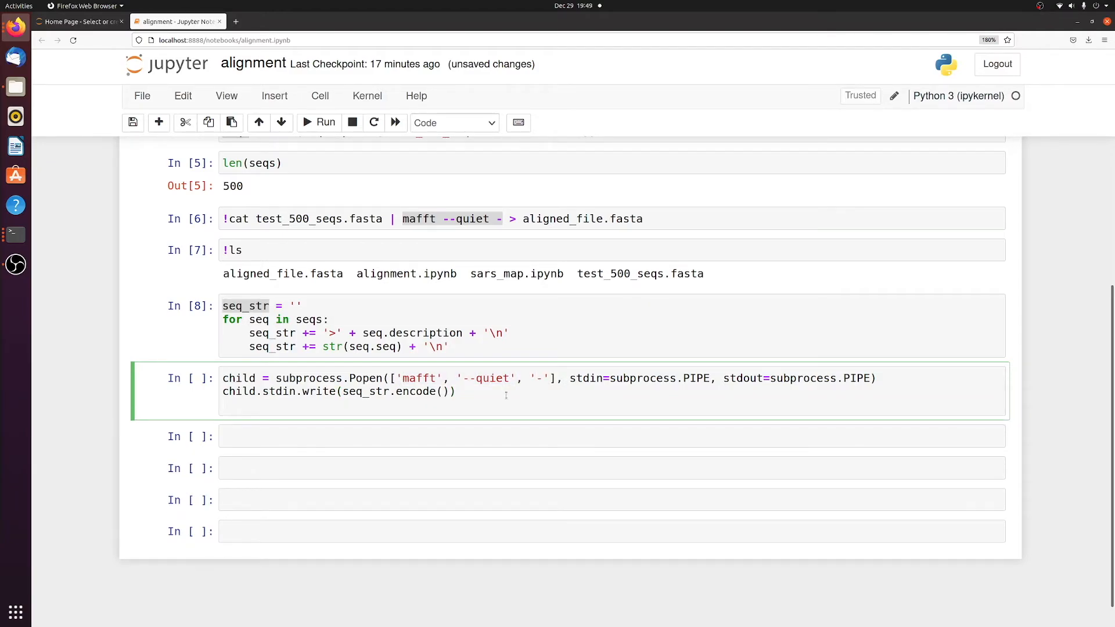
type("child_out")
type(" =")
Step: Add child_out = child.communicate()[0].decode('utf8') and start another line below
key("ctrl+s")
type("ch")
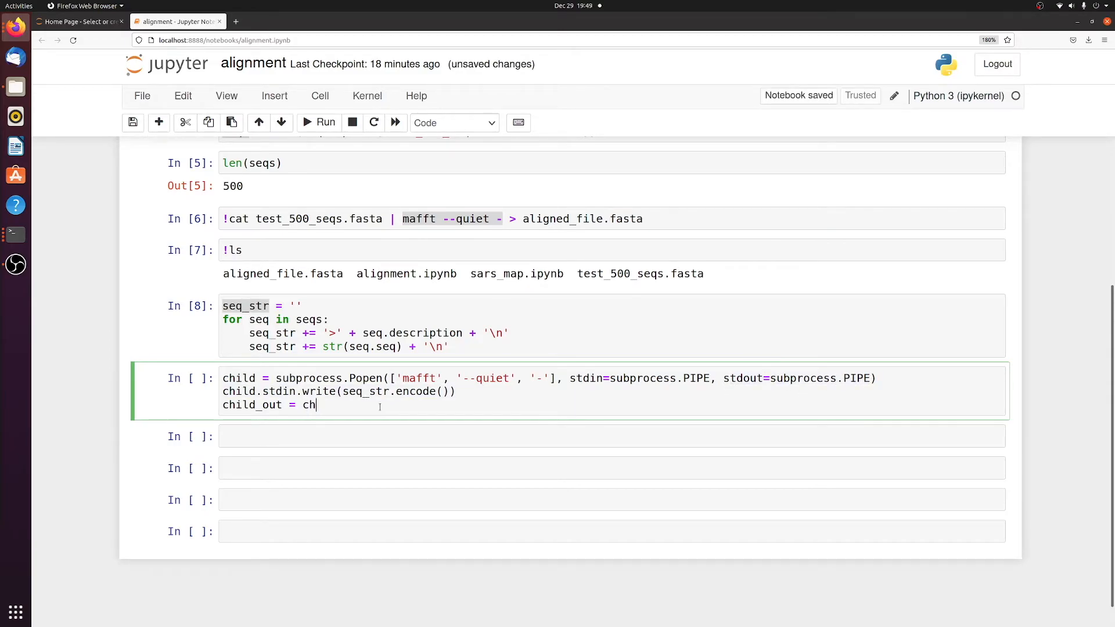
type("ild.communicate")
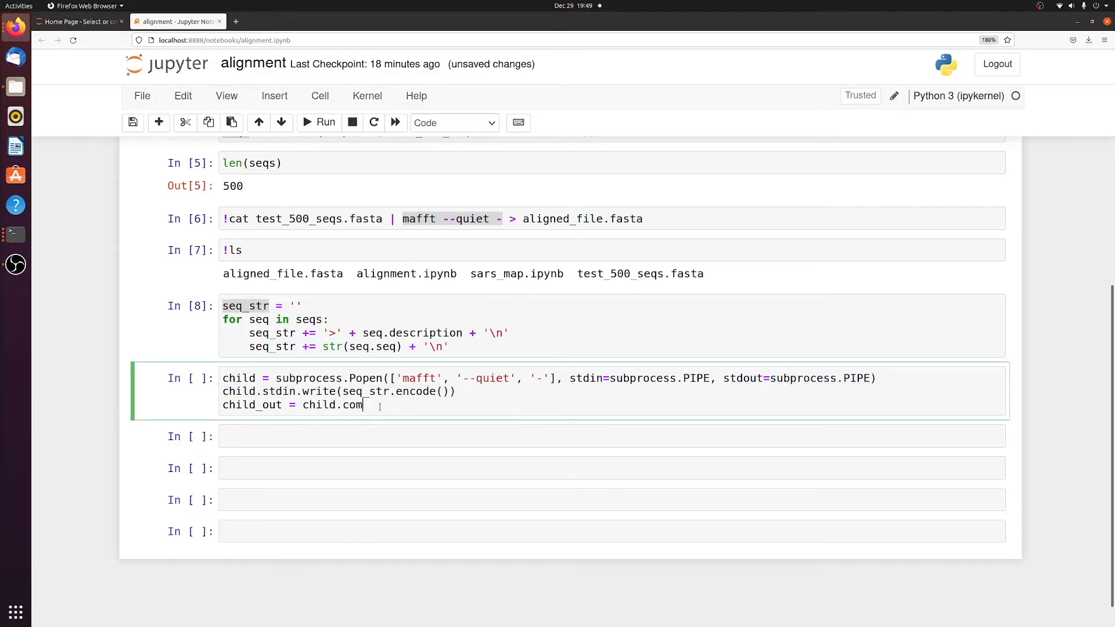
type("()[0]")
key("shift+Left")
key("shift+Left")
key("shift+Left")
left_click(422, 406)
key("End")
type(".")
type("decode('")
type("utf8")
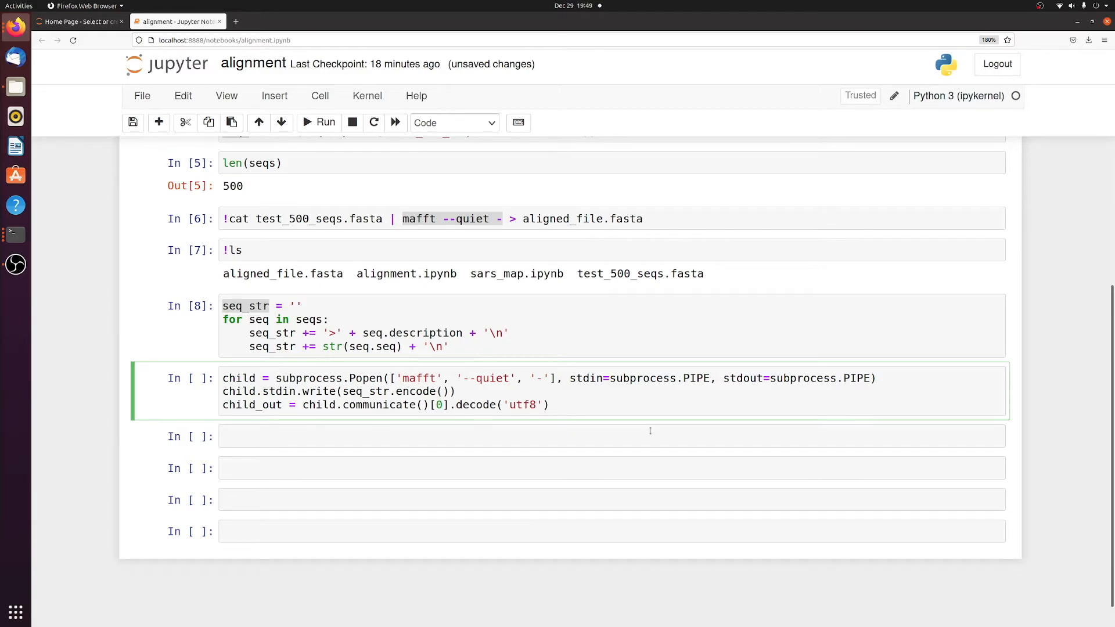
mouse_move(562, 406)
left_mouse_down()
mouse_move(343, 392)
mouse_move(547, 377)
left_mouse_up()
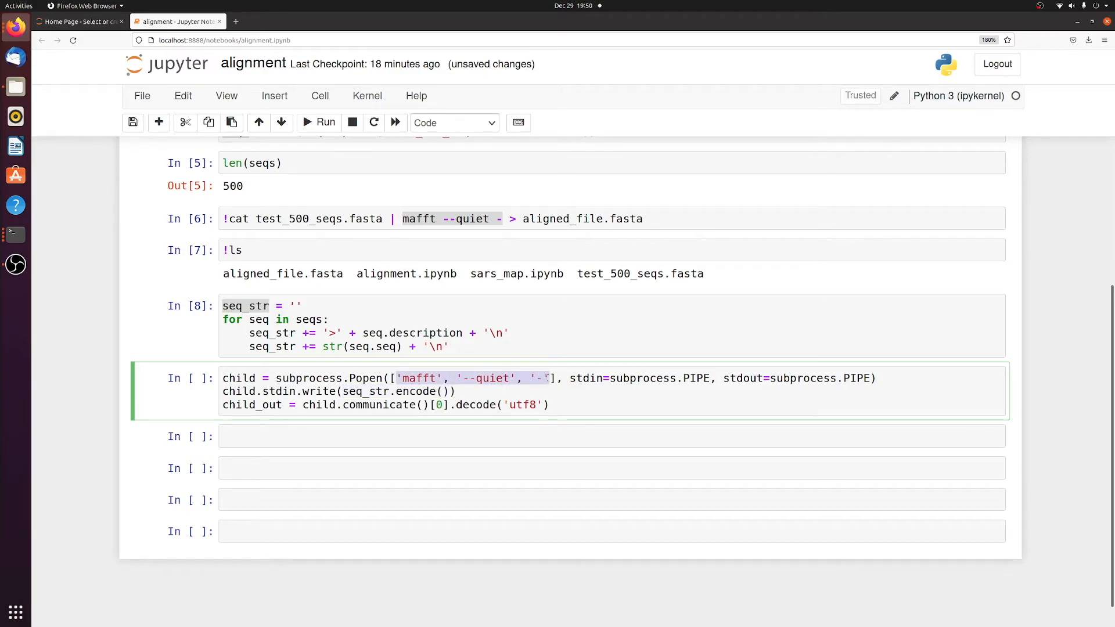
left_click_drag(546, 404, 454, 405)
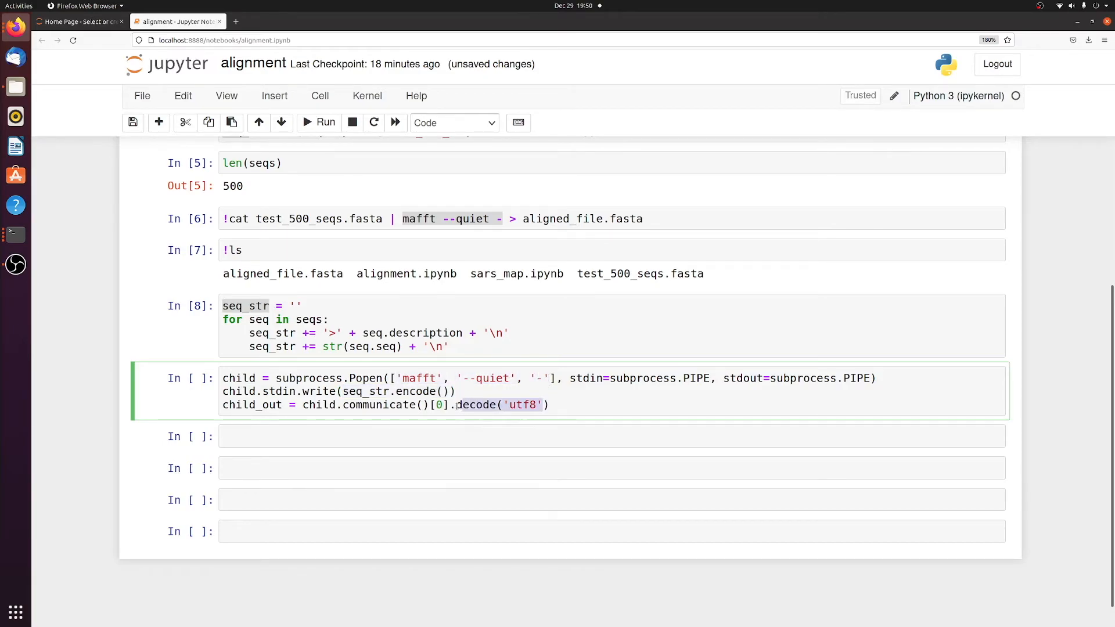
left_click(561, 407)
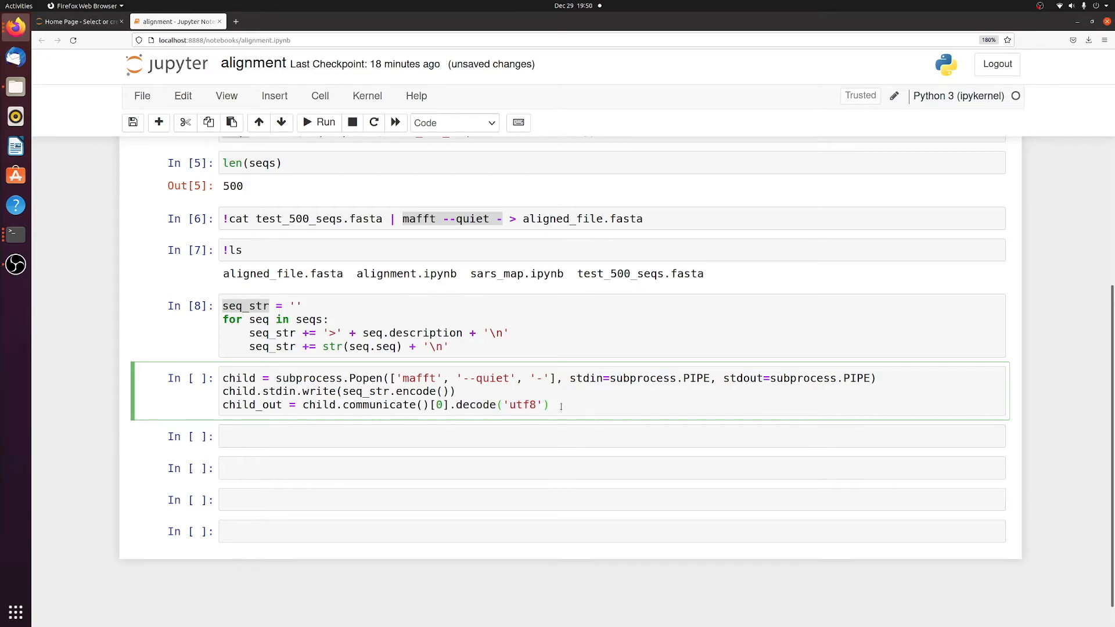
key("Return")
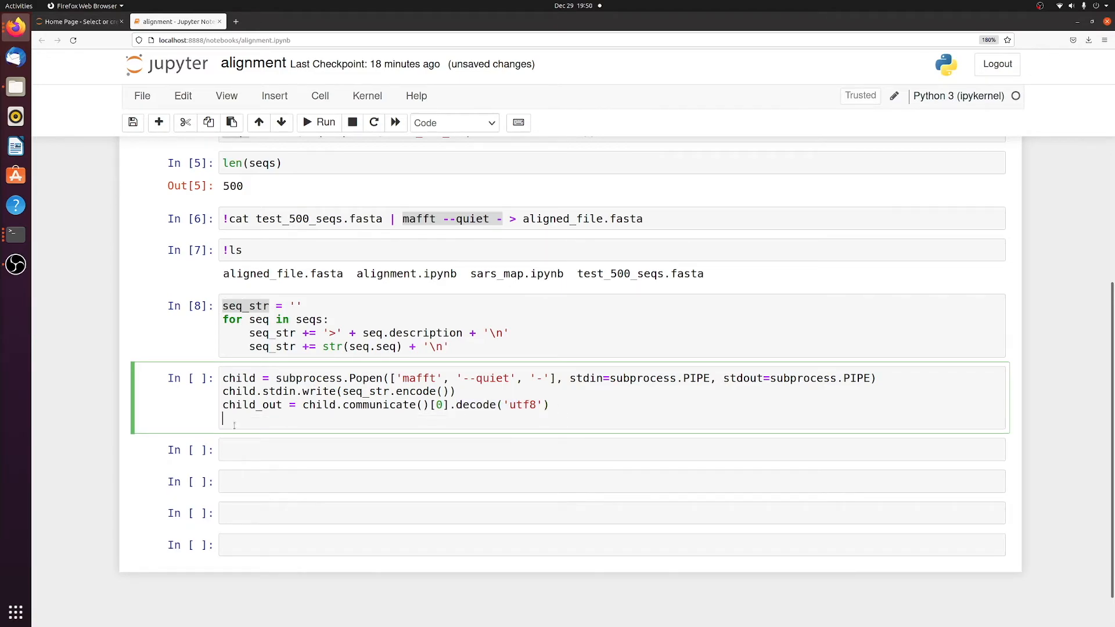
Step: Assign seq_ali = SeqIO.parse(StringIO(child_out), 'fasta') on the fourth line
double_click(243, 406)
left_click(250, 418)
type("s")
type("eq_ali")
type("= list(")
type("SeqIo")
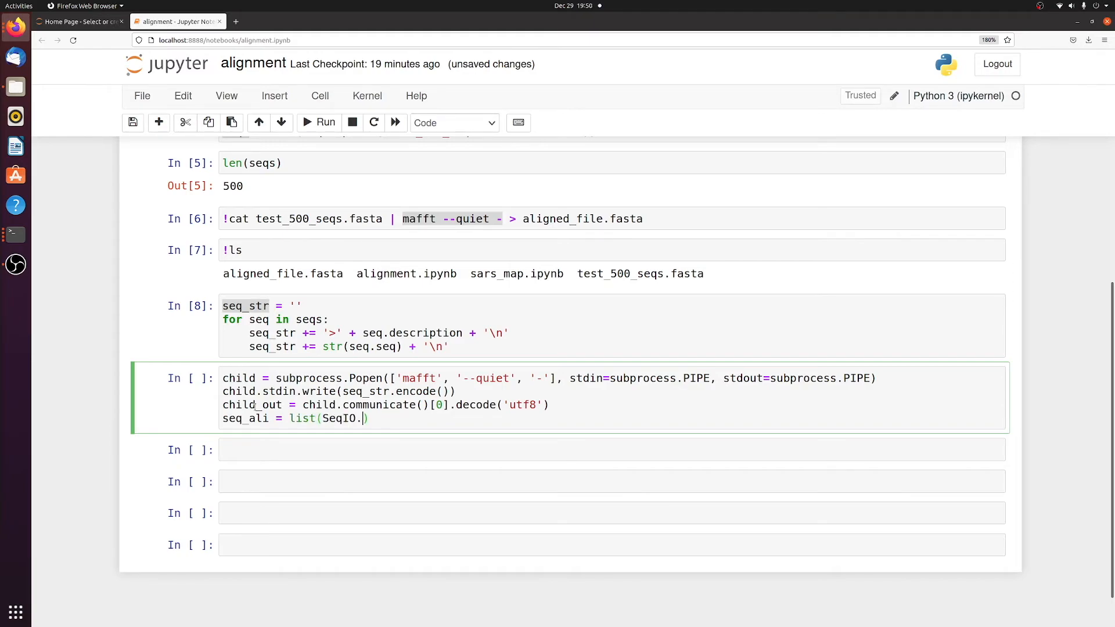
key("BackSpace")
type("O.pa")
type("rse(")
key("shift+Right")
key("shift+Right")
key("shift+Right")
double_click(252, 404)
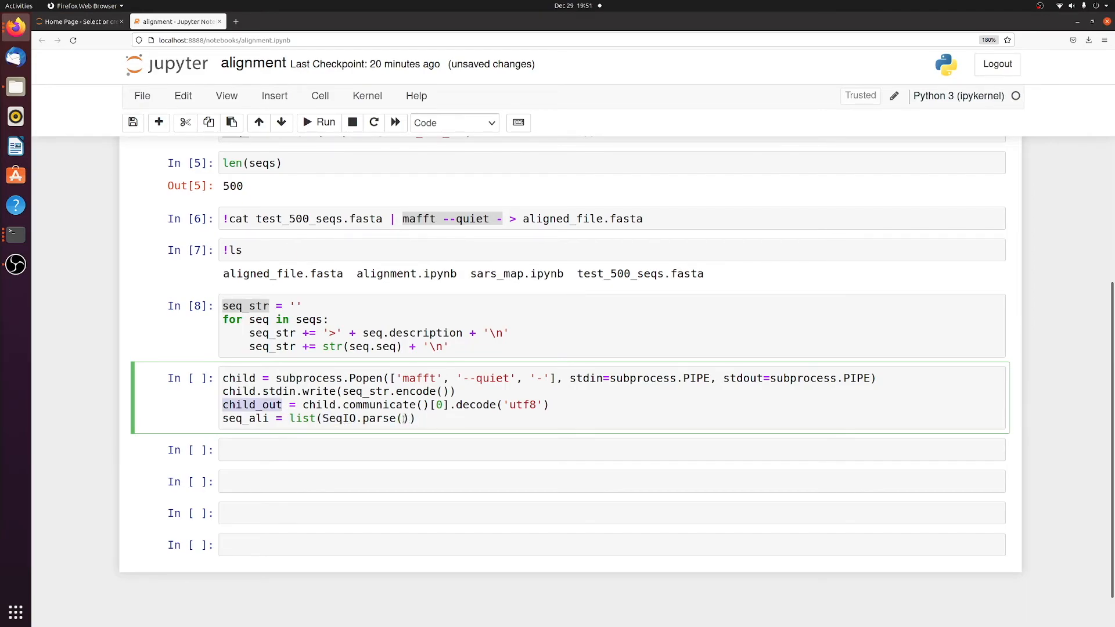
type("child_out")
key("ctrl+Left")
type("StringIO")
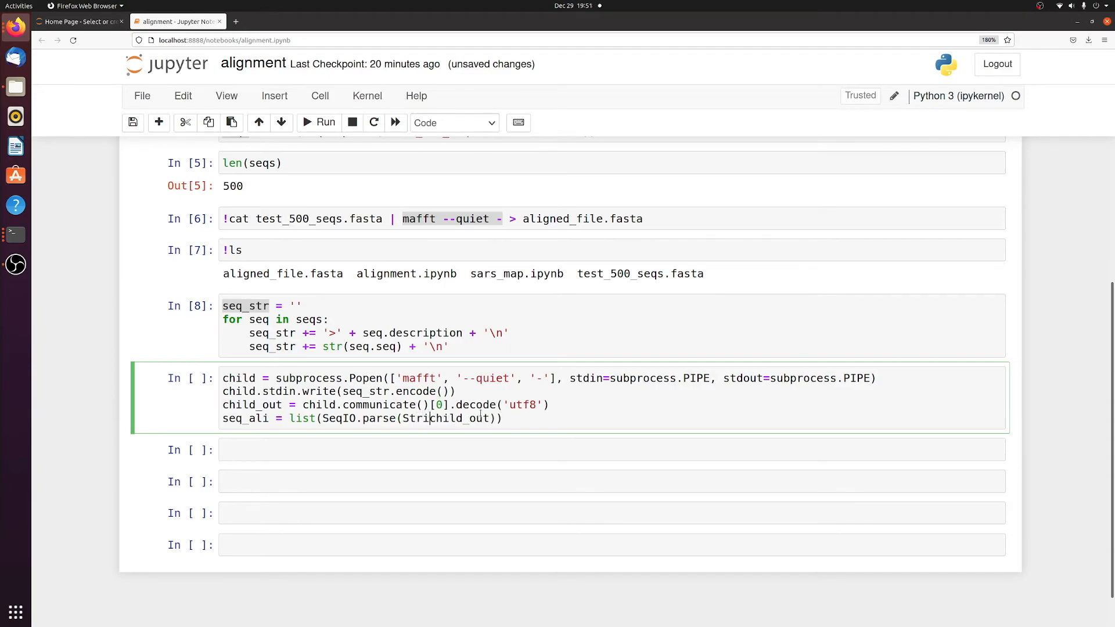
type("(")
key("ctrl+Right")
key("Right")
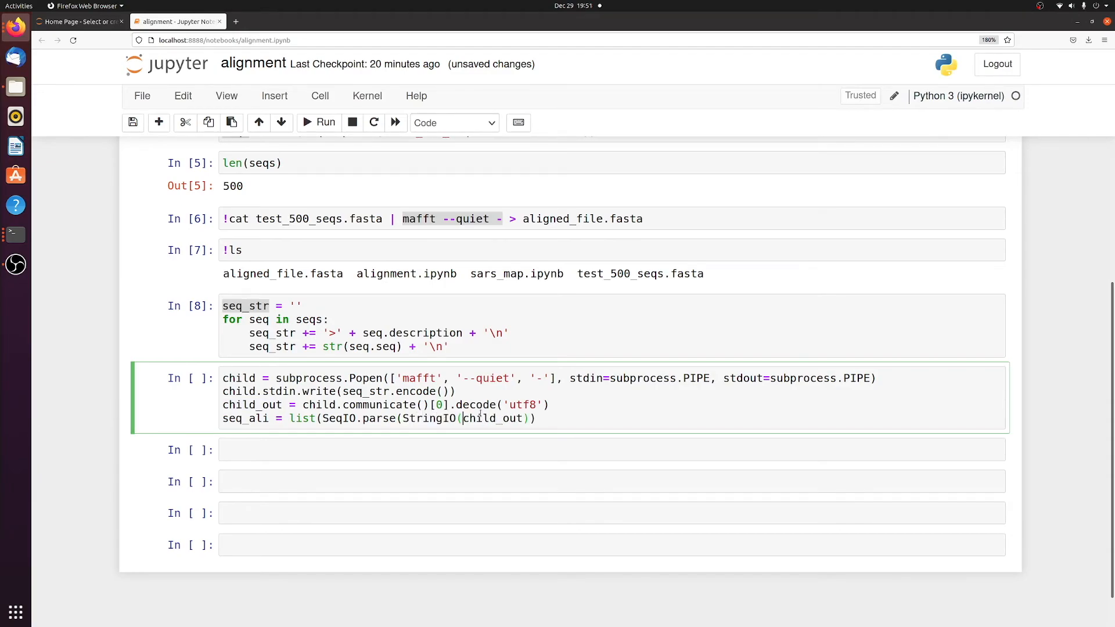
type(", 'f")
type("asta")
key("End")
type(")")
Step: Add child.stdin.close() on a new line and run the alignment cell
key("Return")
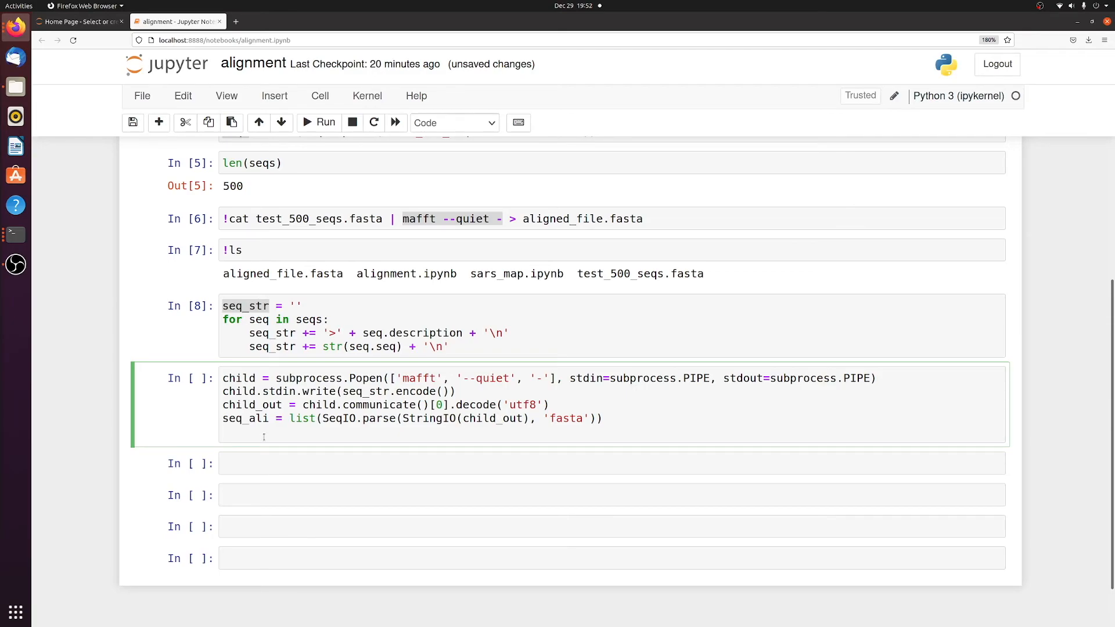
type("child")
type(".stin")
key("BackSpace")
key("BackSpace")
type("din")
type("lose(")
key("shift+Return")
Step: Evaluate seq_ali in a new cell to preview the aligned Spike SeqRecords
left_click_drag(403, 219, 504, 219)
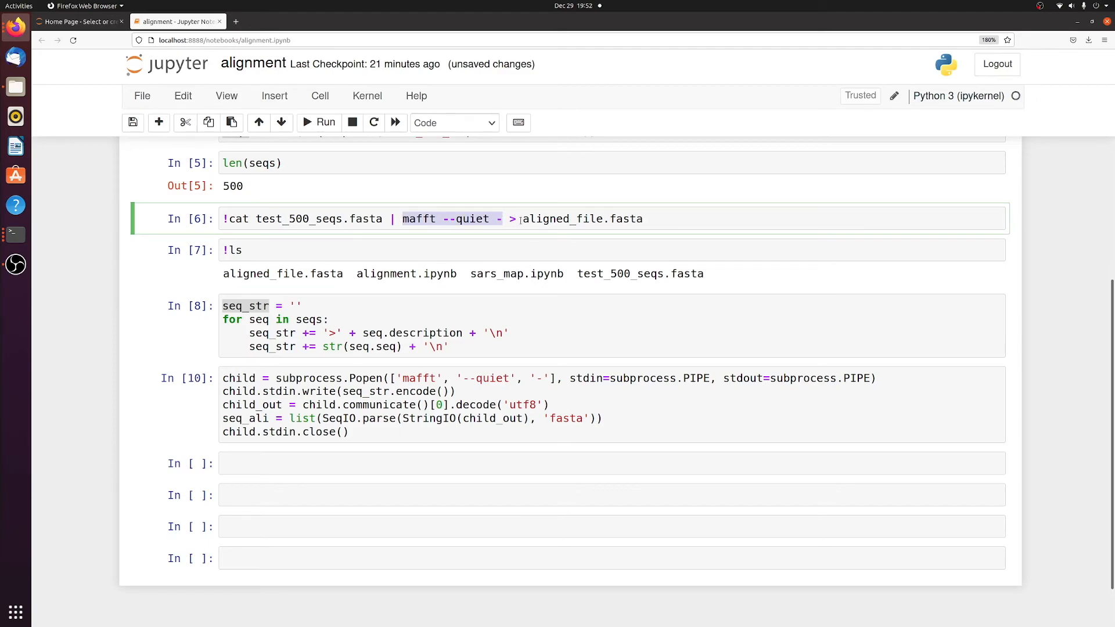
left_click_drag(522, 219, 646, 218)
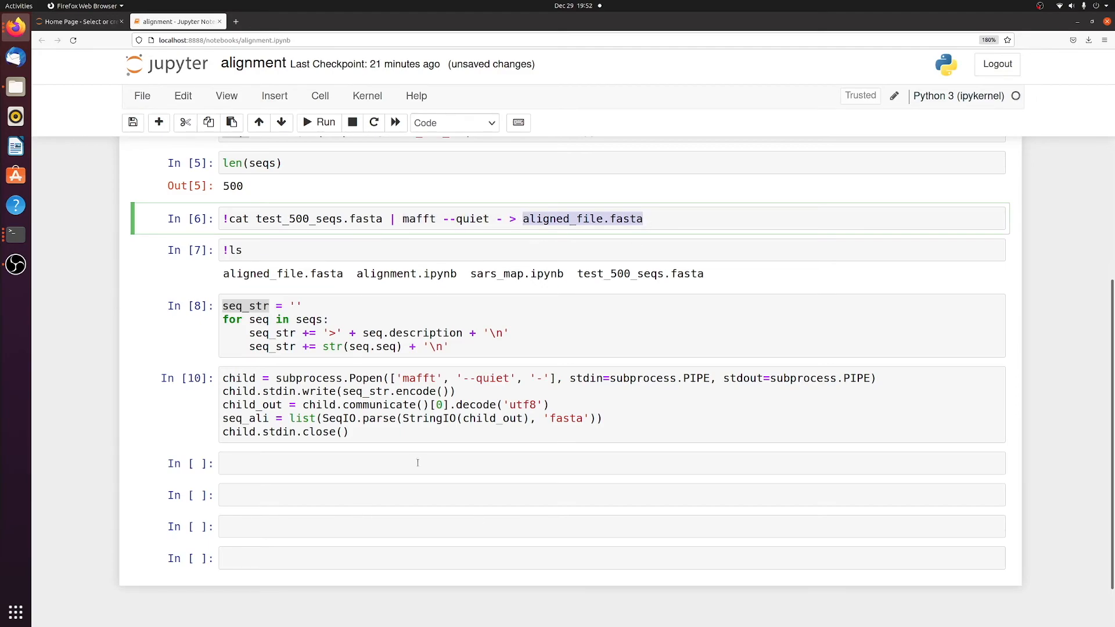
left_click(444, 434)
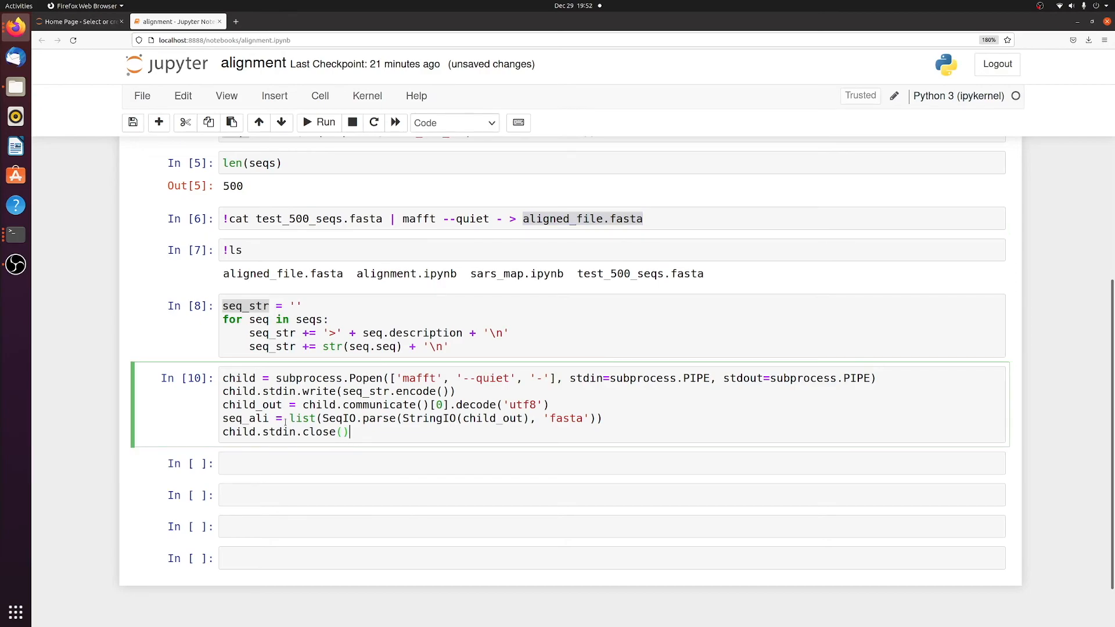
double_click(252, 419)
key("ctrl+c")
left_click(362, 463)
key("ctrl+v")
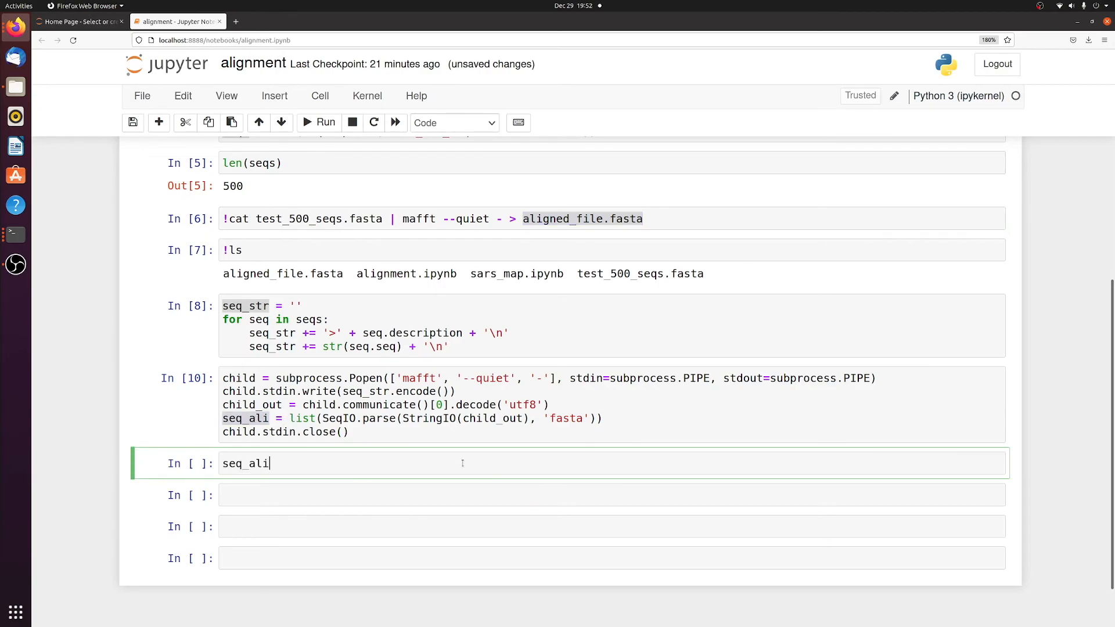
key("shift+Return")
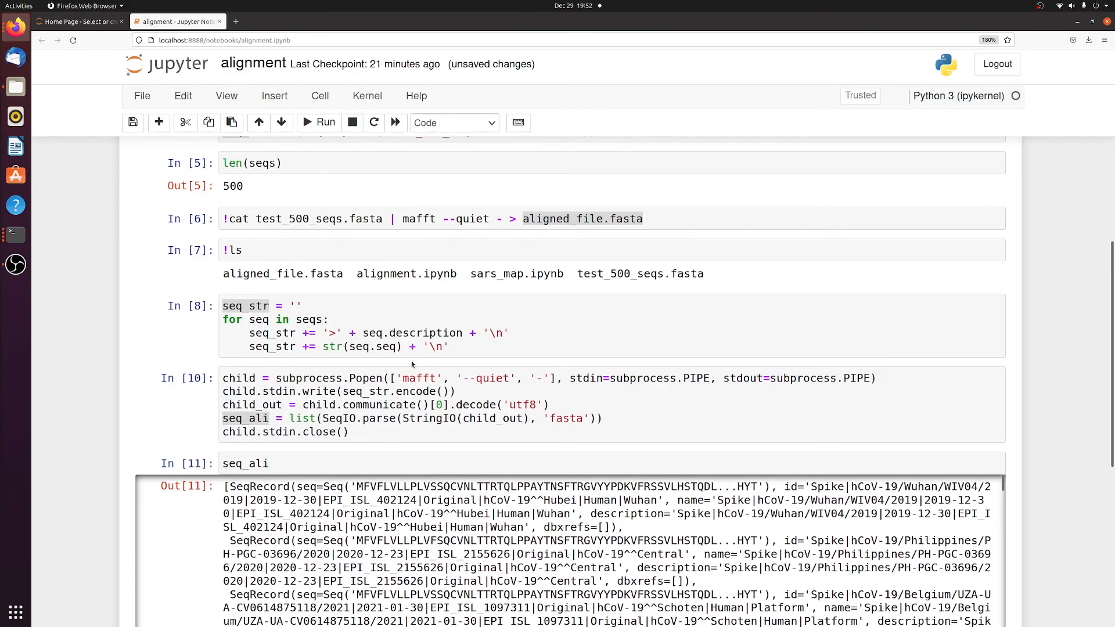
Step: Delete the seq_ali preview cell and start editing a fresh empty cell
key("Escape")
key("d")
key("d")
key("Return")
type("fo")
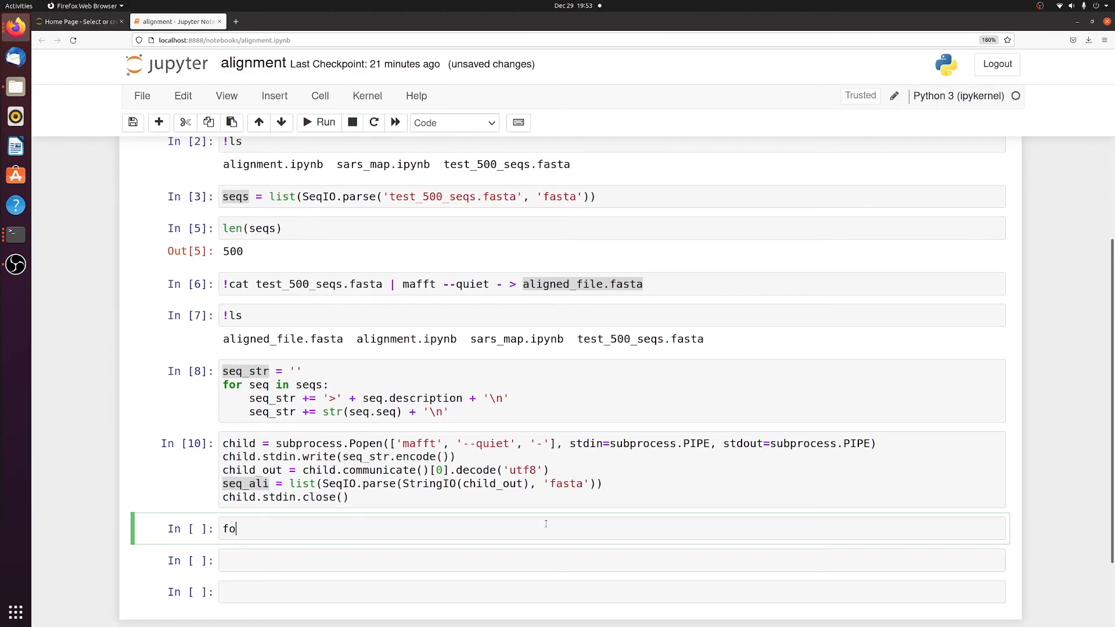
type("r seq ")
type("in seqs:")
Step: Loop over seqs printing len(seq), revealing differing lengths such as 1274 and 1271
key("Return")
type("print")
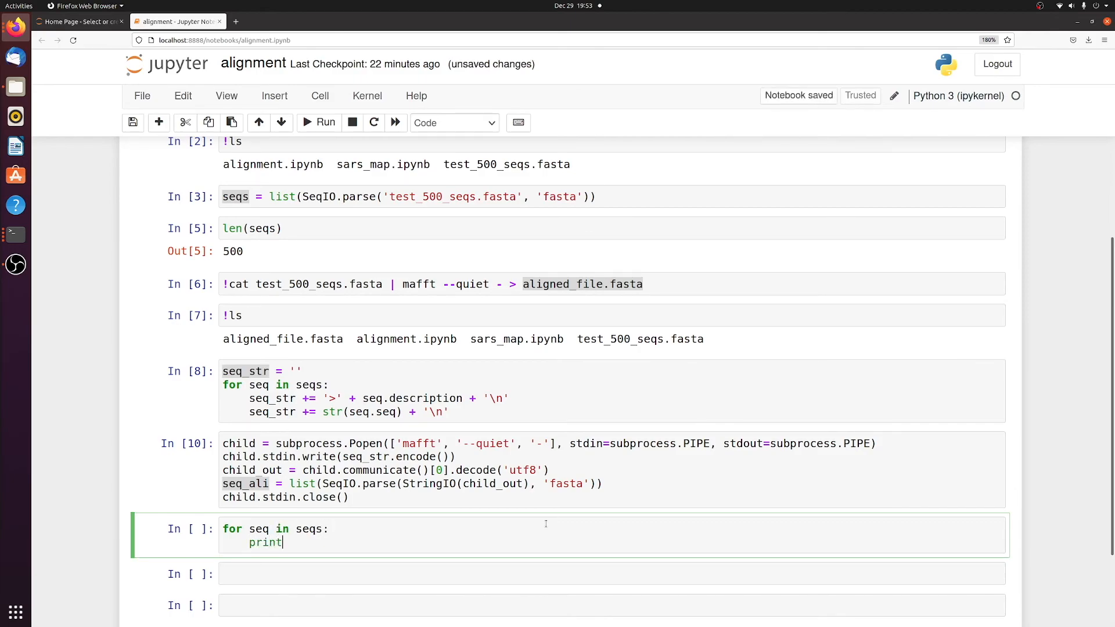
type("(len(")
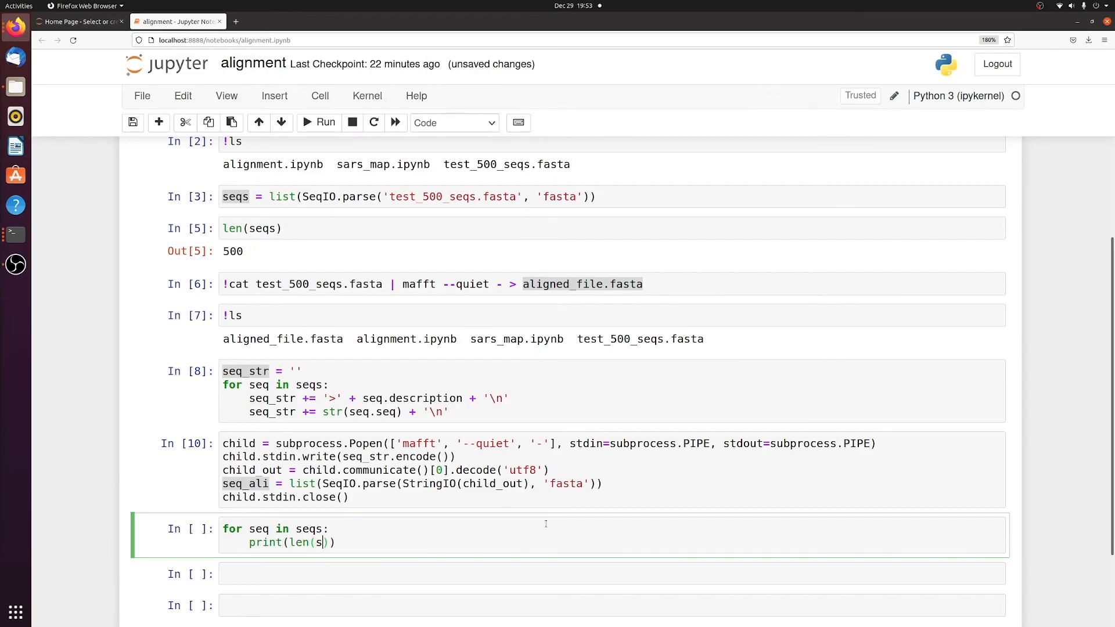
type("seq)")
key("ctrl+Return")
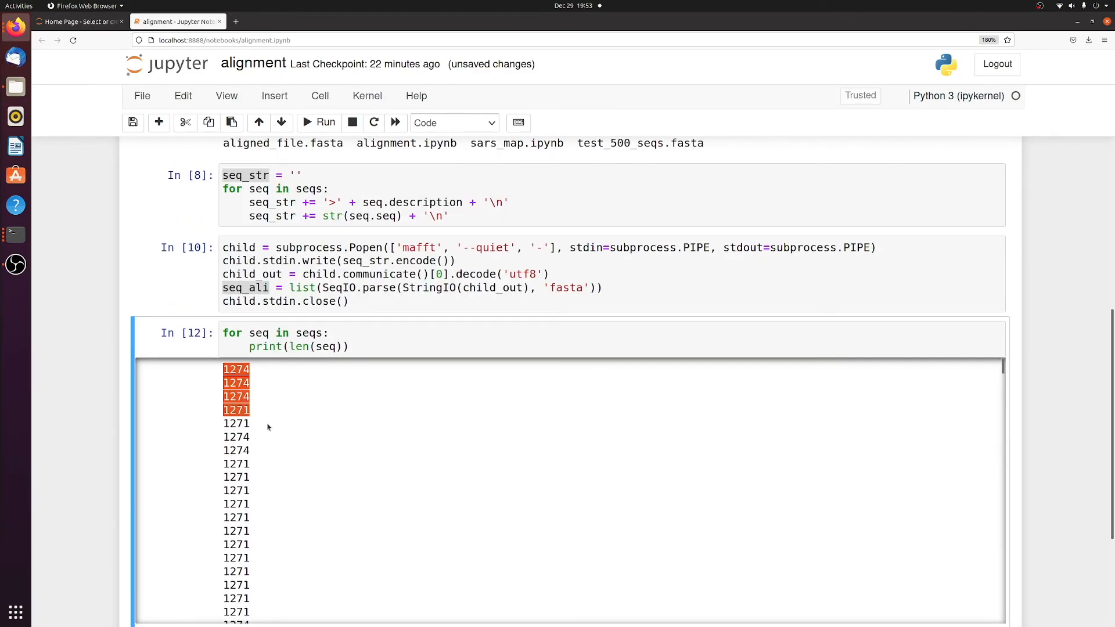
left_click_drag(227, 369, 250, 369)
left_click(253, 429)
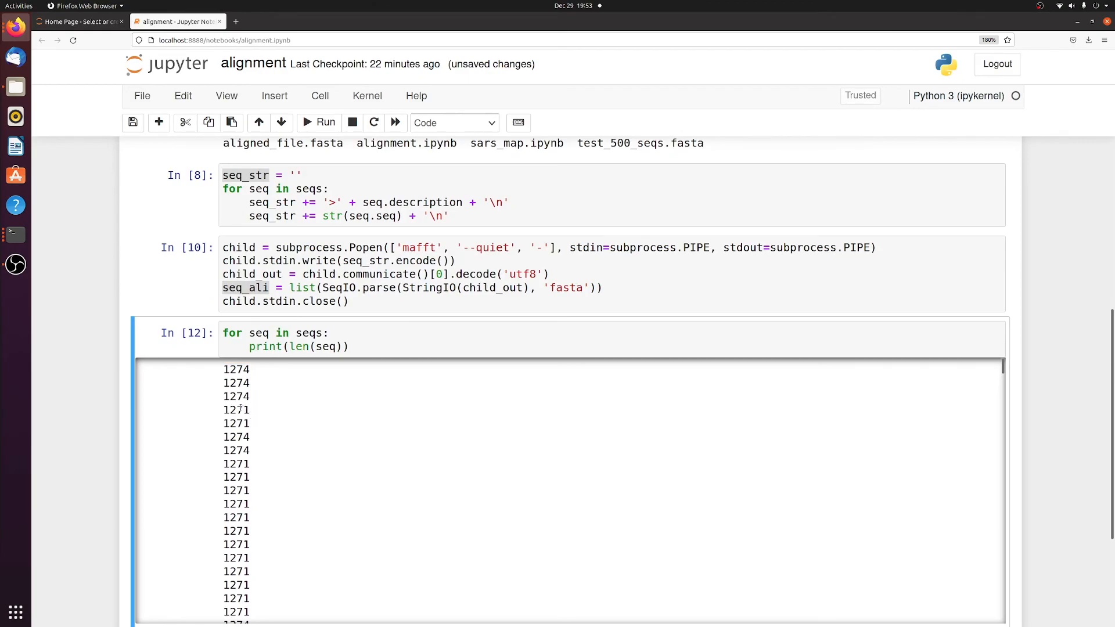
double_click(237, 410)
scroll(294, 503, "down", 5)
scroll(294, 501, "up", 2)
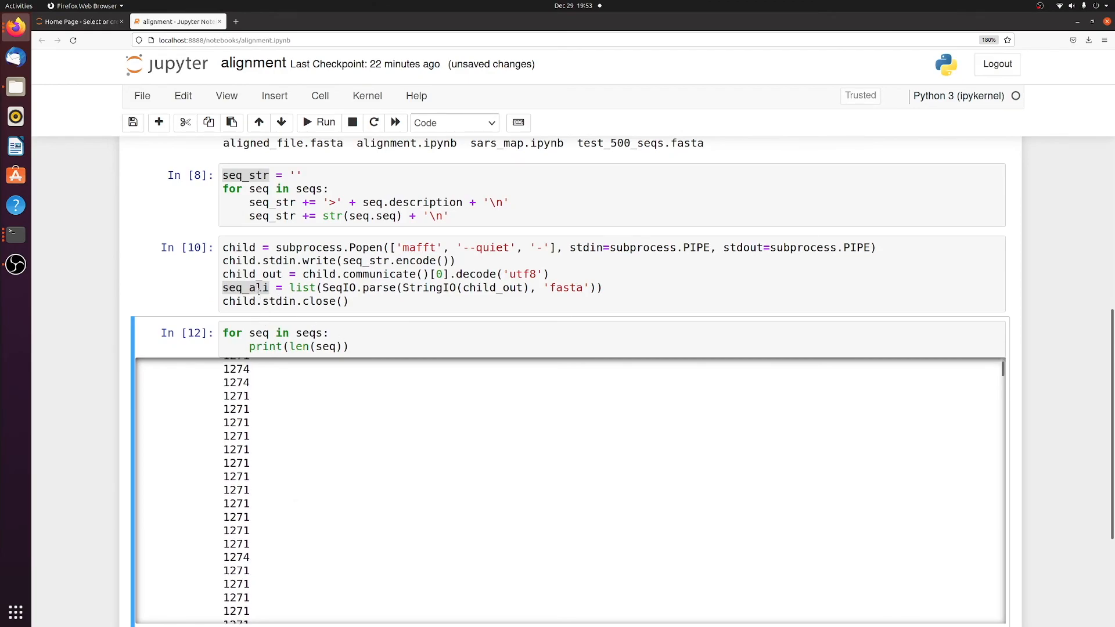
left_click(319, 332)
Step: Switch the loop target to seq_ali and rerun, showing every aligned length is 1273
key("BackSpace")
type("_ali")
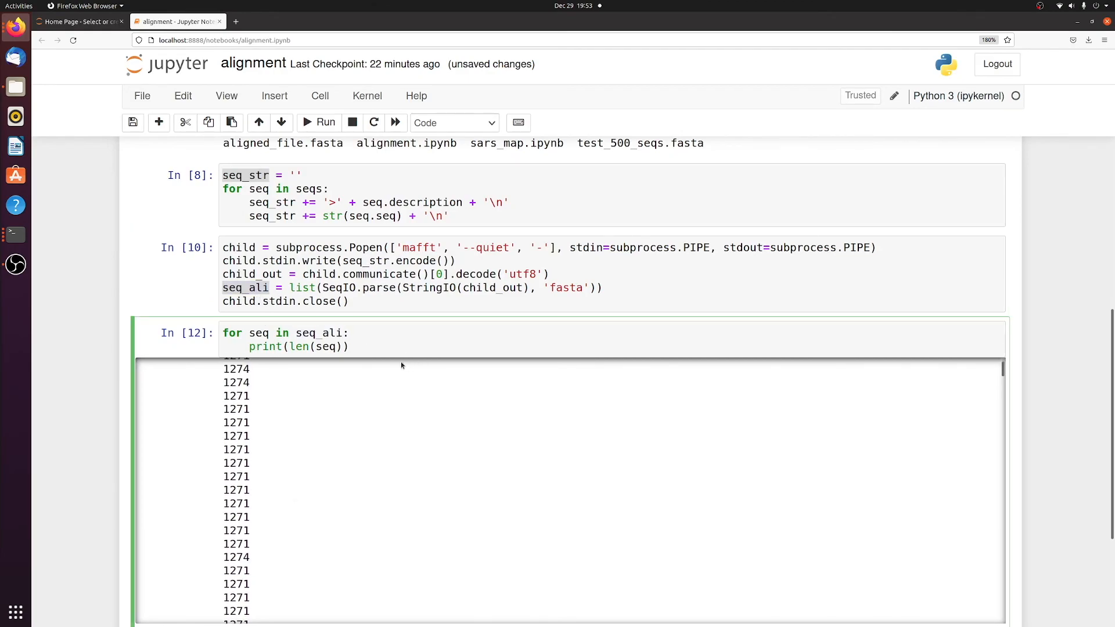
key("ctrl+Return")
scroll(402, 365, "up", 3)
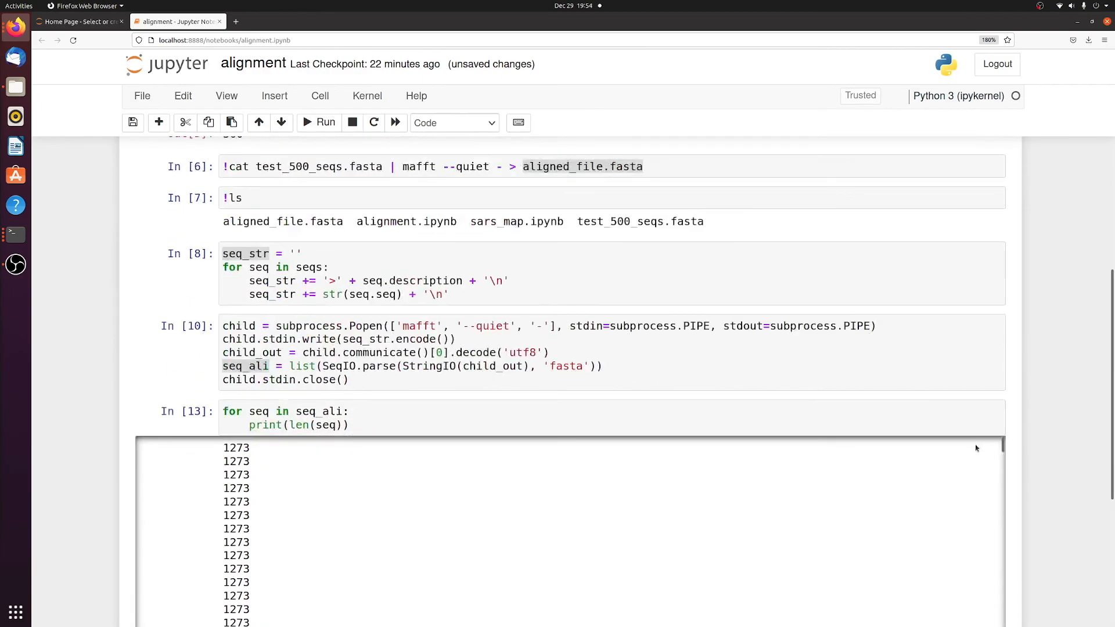
scroll(610, 436, "down", 2)
left_click(324, 453)
scroll(322, 452, "down", 3)
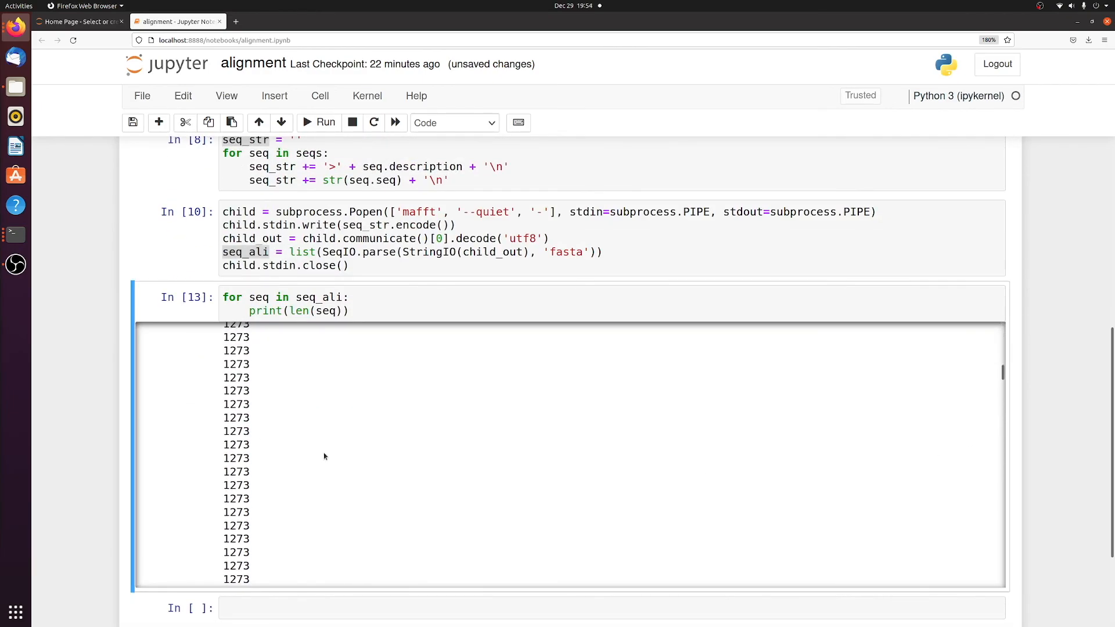
scroll(323, 452, "down", 3)
scroll(298, 470, "up", 5)
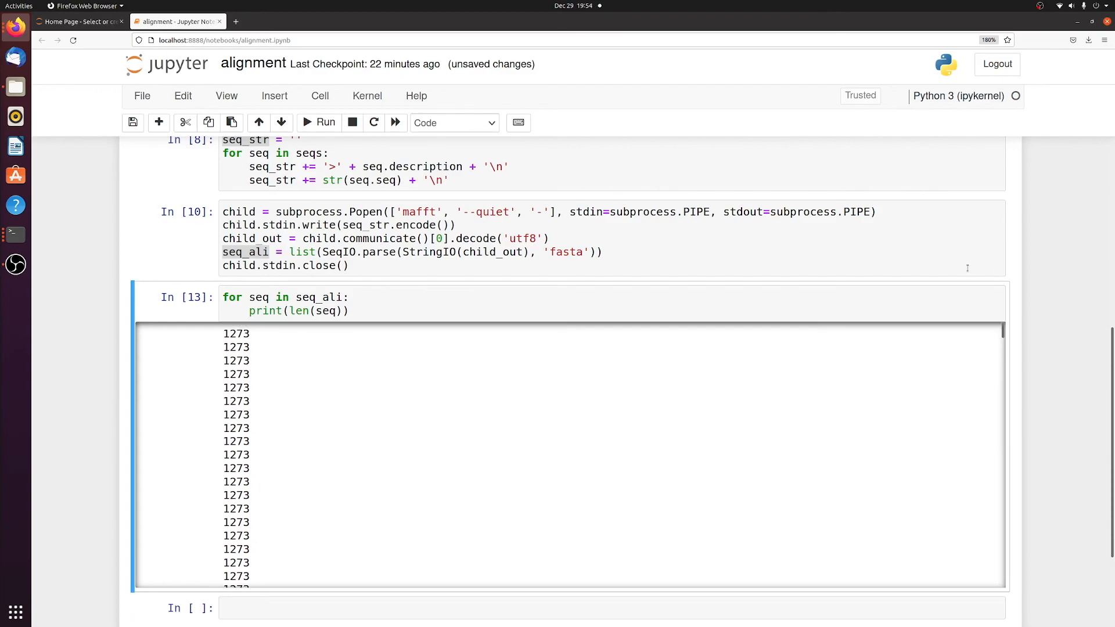
scroll(967, 267, "up", 2)
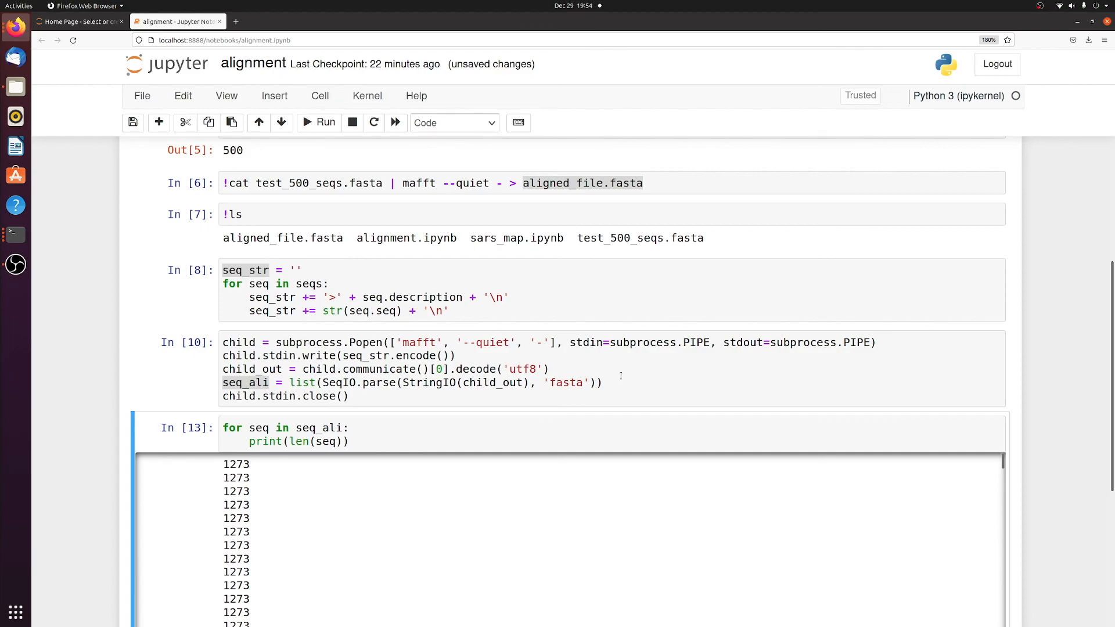
scroll(620, 377, "up", 2)
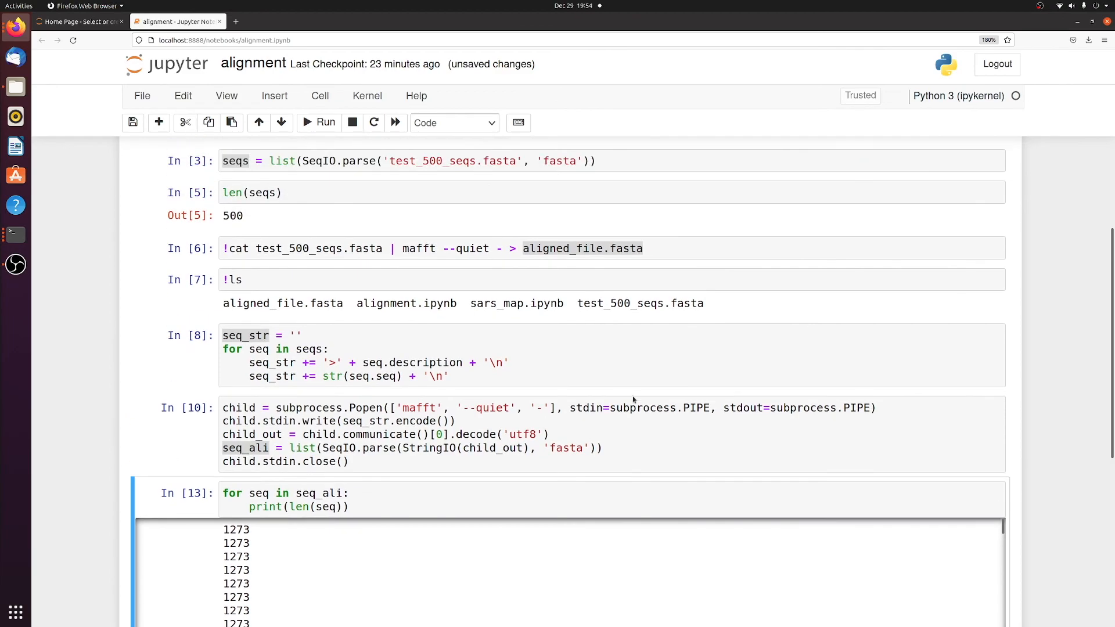